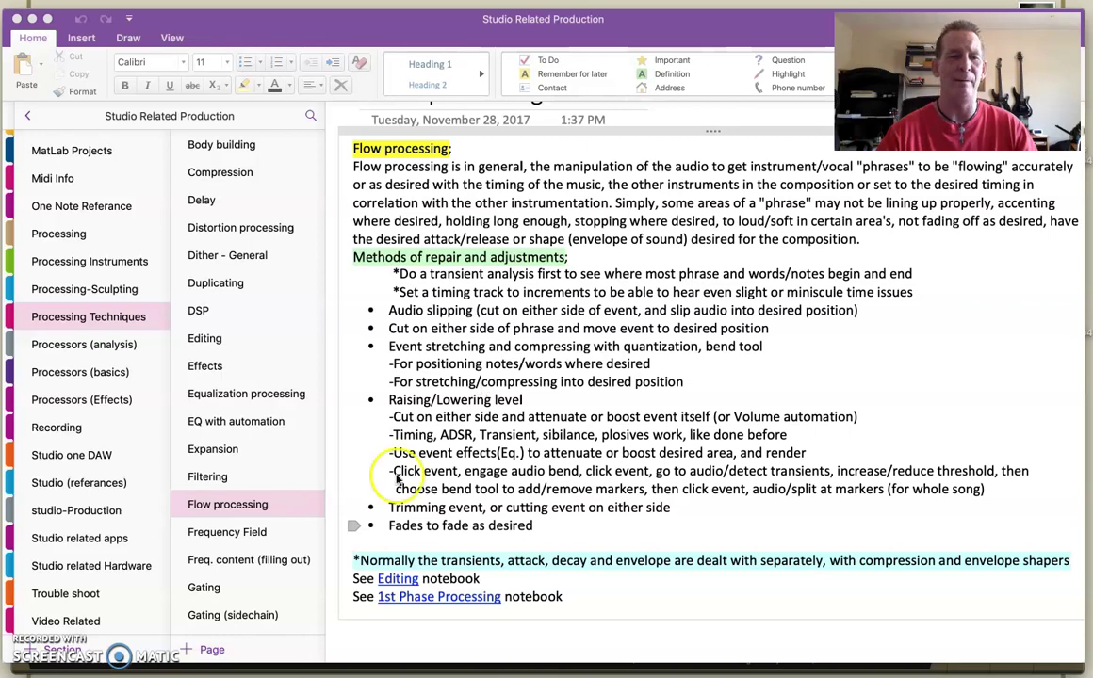
# Step: Switch to Studio One and slightly lower the gain of the cyan, green and purple New Vocals events near bar 8 together
pyautogui.moveTo(350, 648)
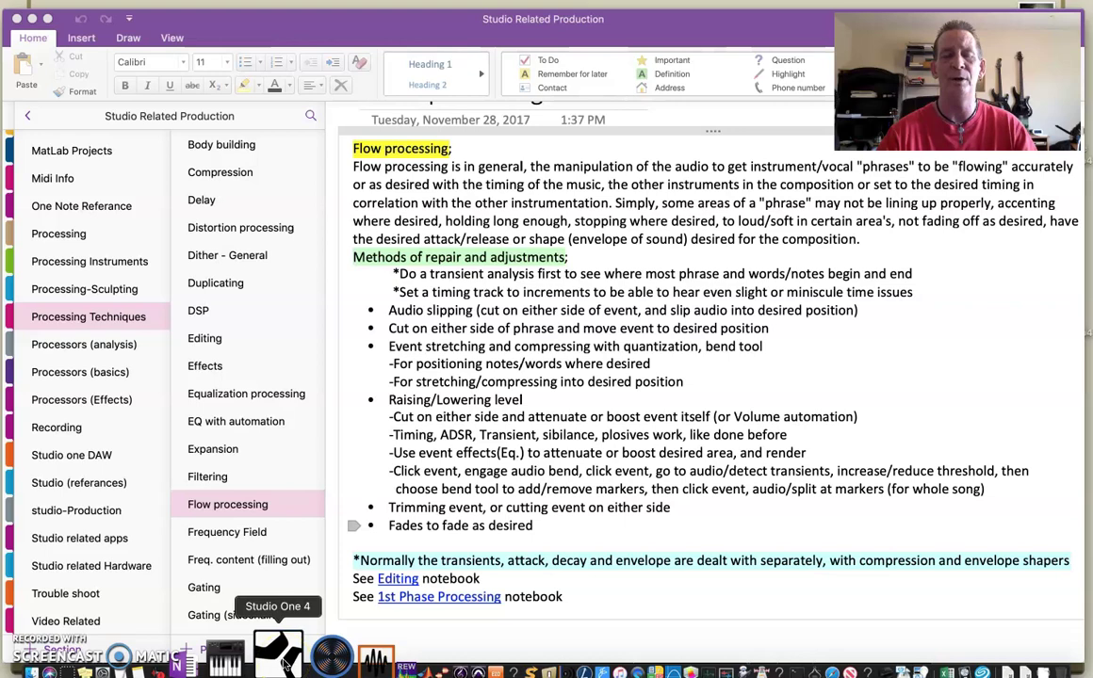
pyautogui.click(280, 658)
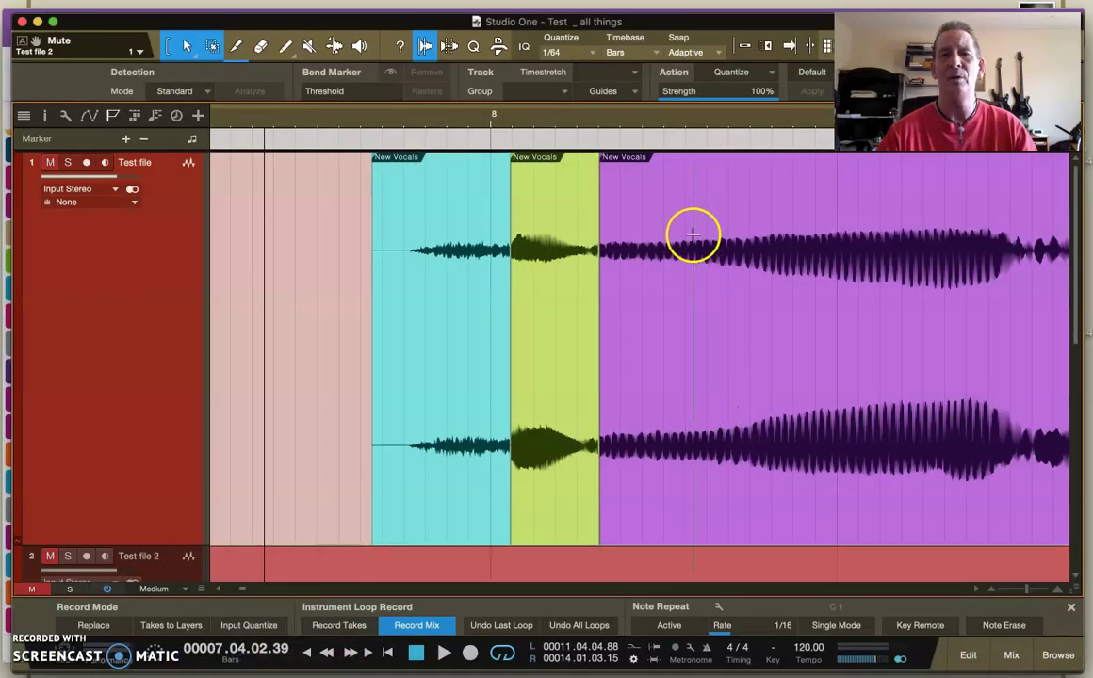
pyautogui.moveTo(632, 119); pyautogui.dragTo(485, 7)
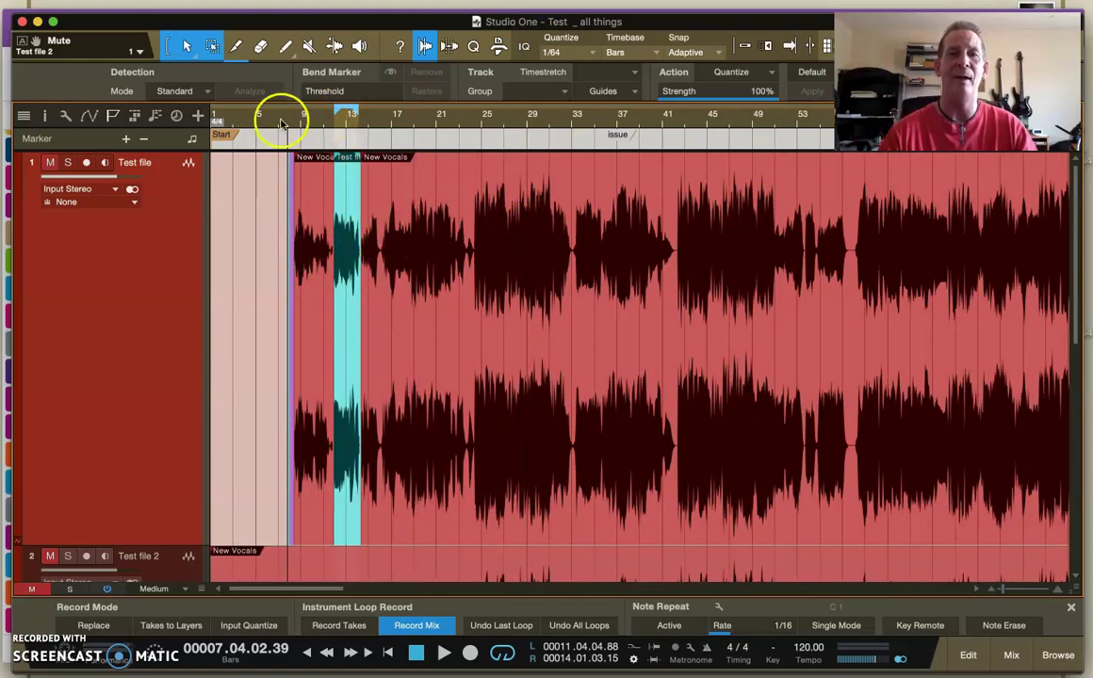
pyautogui.moveTo(288, 118); pyautogui.dragTo(369, 208)
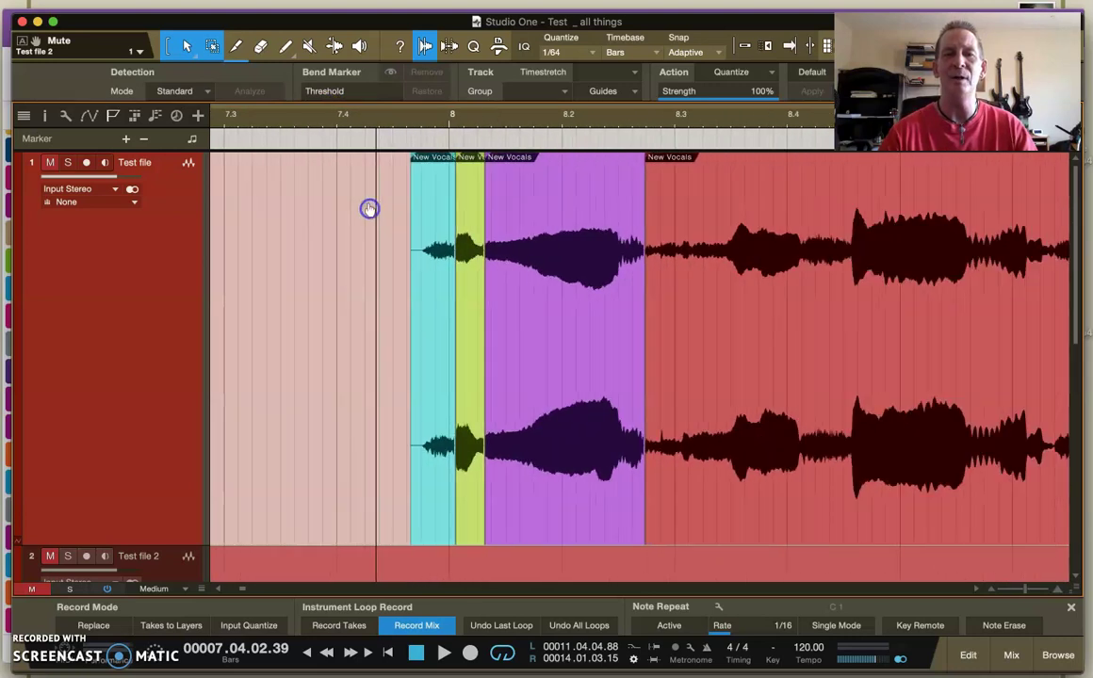
pyautogui.moveTo(509, 118); pyautogui.dragTo(509, 132)
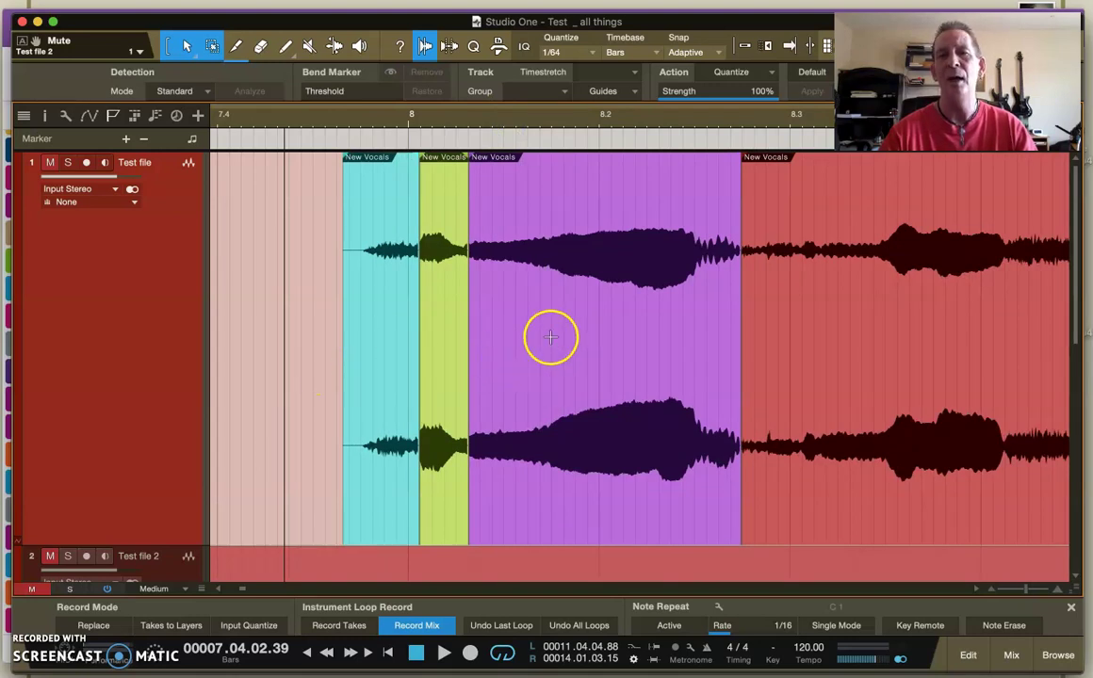
pyautogui.moveTo(782, 125); pyautogui.dragTo(726, 76)
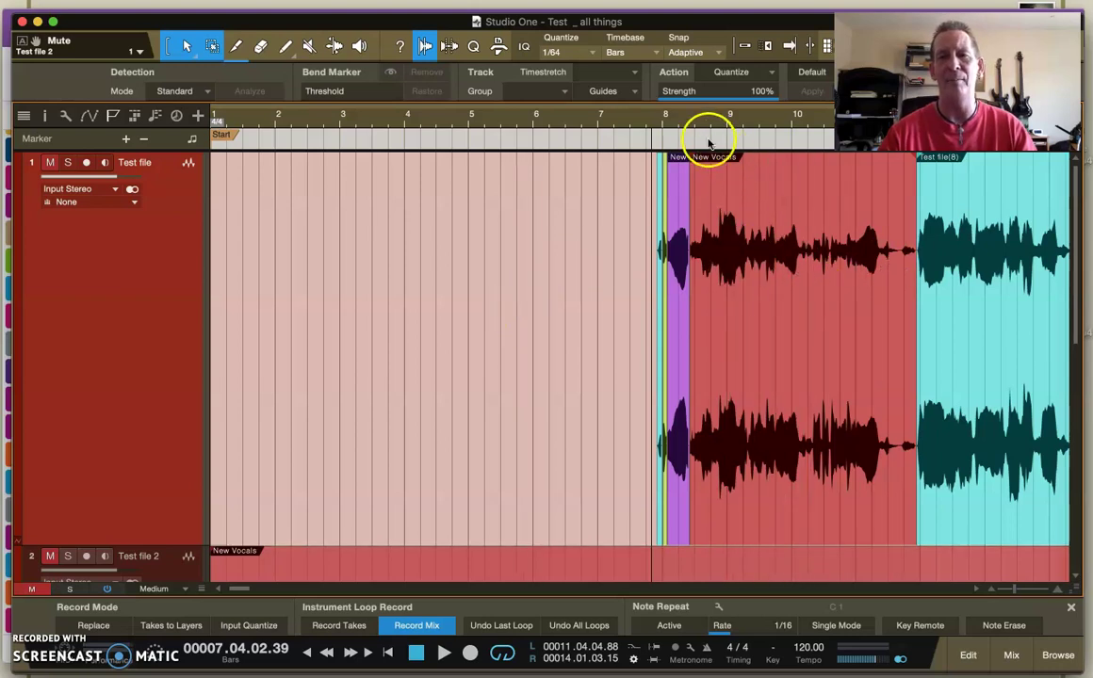
pyautogui.moveTo(676, 117); pyautogui.dragTo(663, 181)
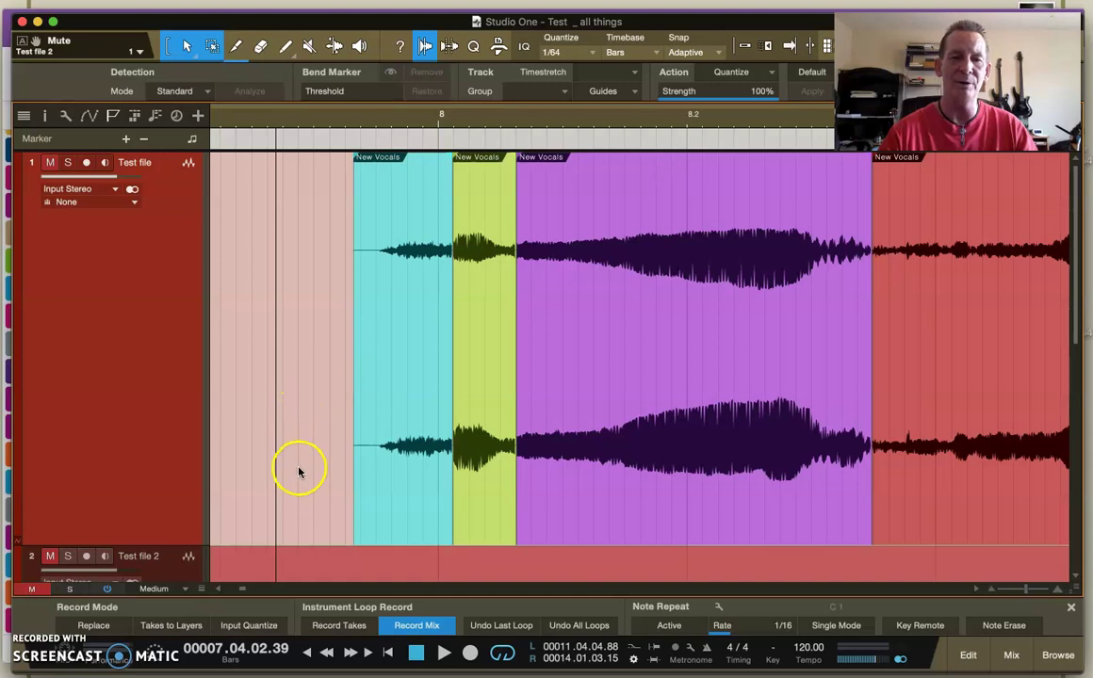
pyautogui.click(591, 410)
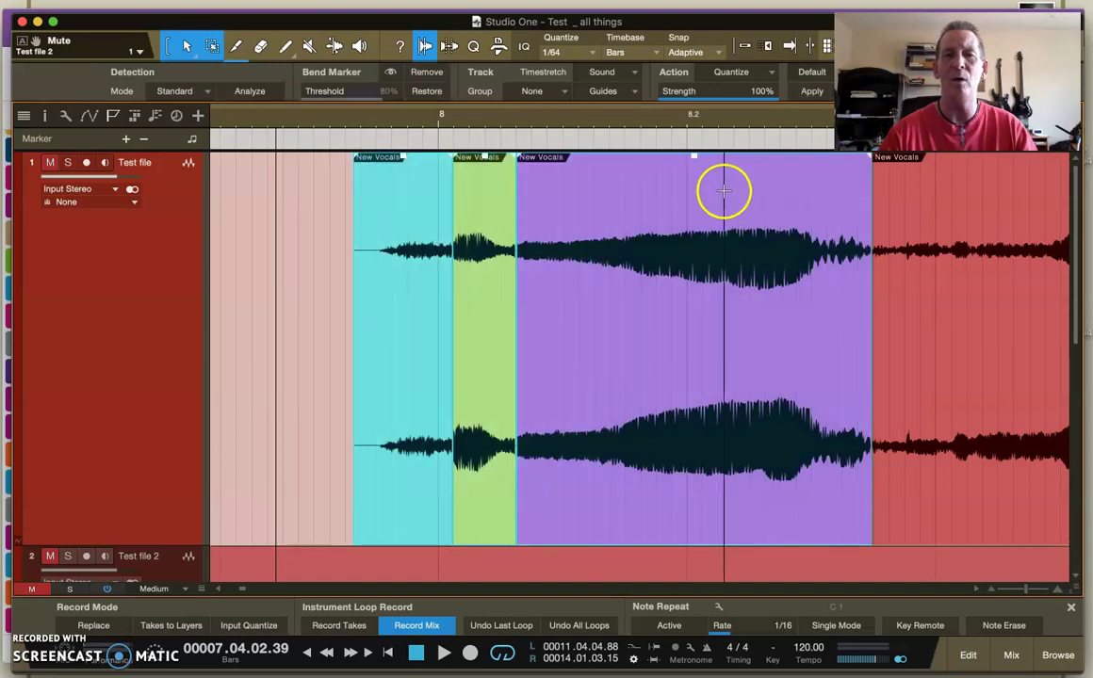
pyautogui.moveTo(696, 166)
pyautogui.mouseDown()
pyautogui.moveTo(694, 181)
pyautogui.moveTo(692, 166)
pyautogui.mouseUp()
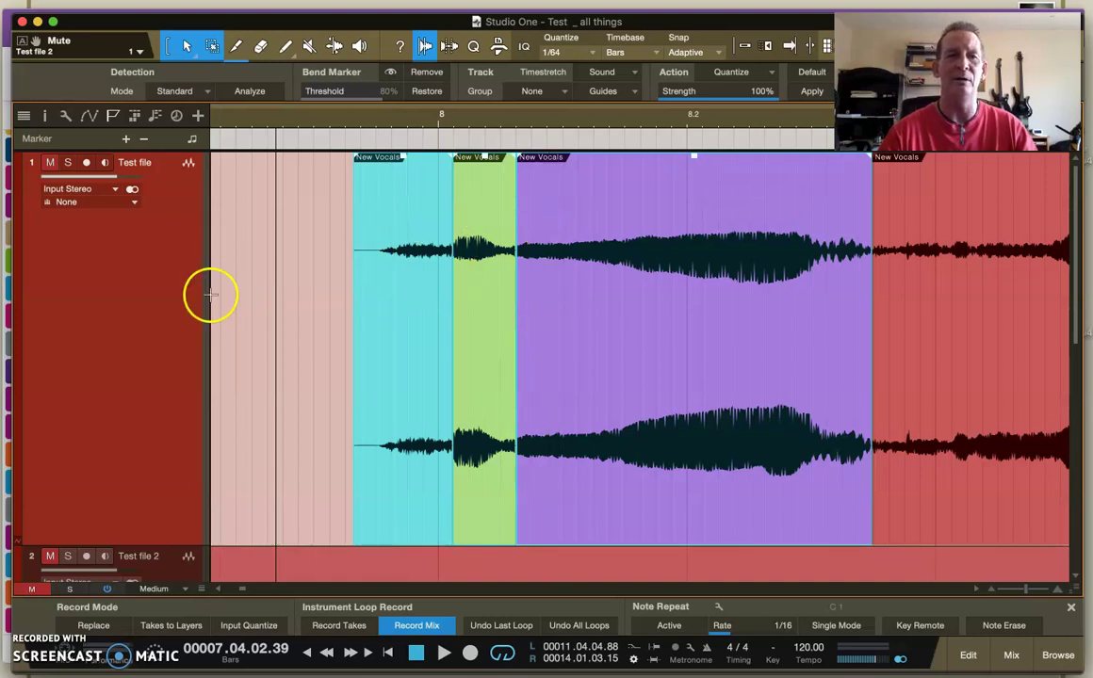
# Step: Raise the Test file track's volume automation at the green event, and slightly raise the gain of the three coloured events
pyautogui.click(91, 115)
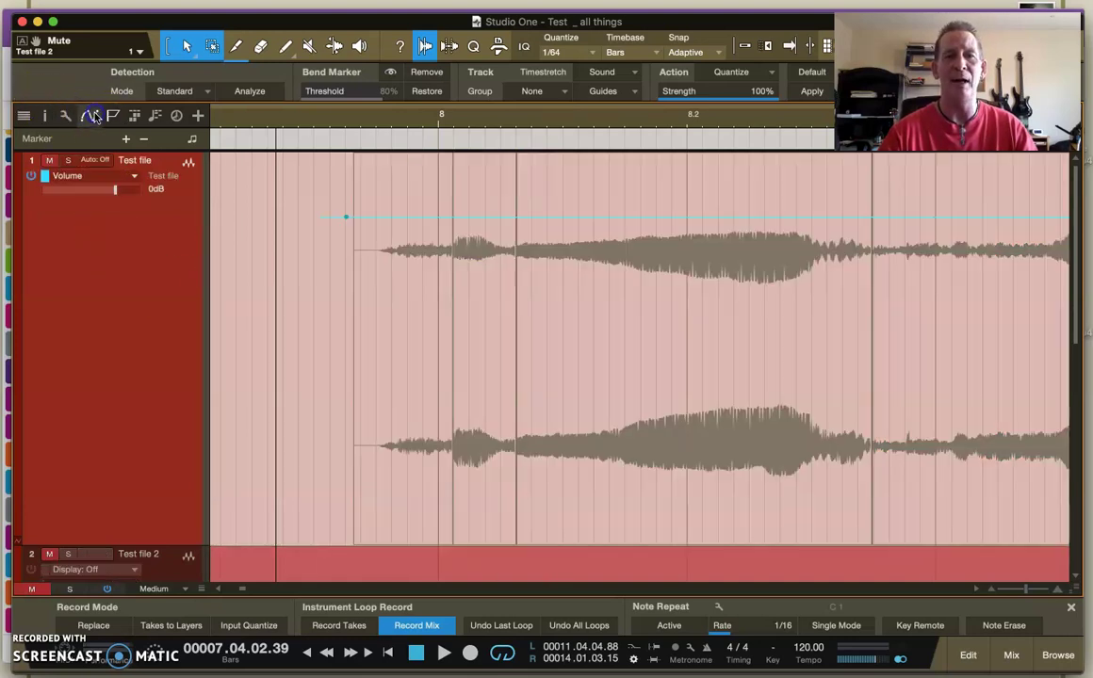
pyautogui.moveTo(466, 219); pyautogui.dragTo(465, 203)
pyautogui.click(94, 117)
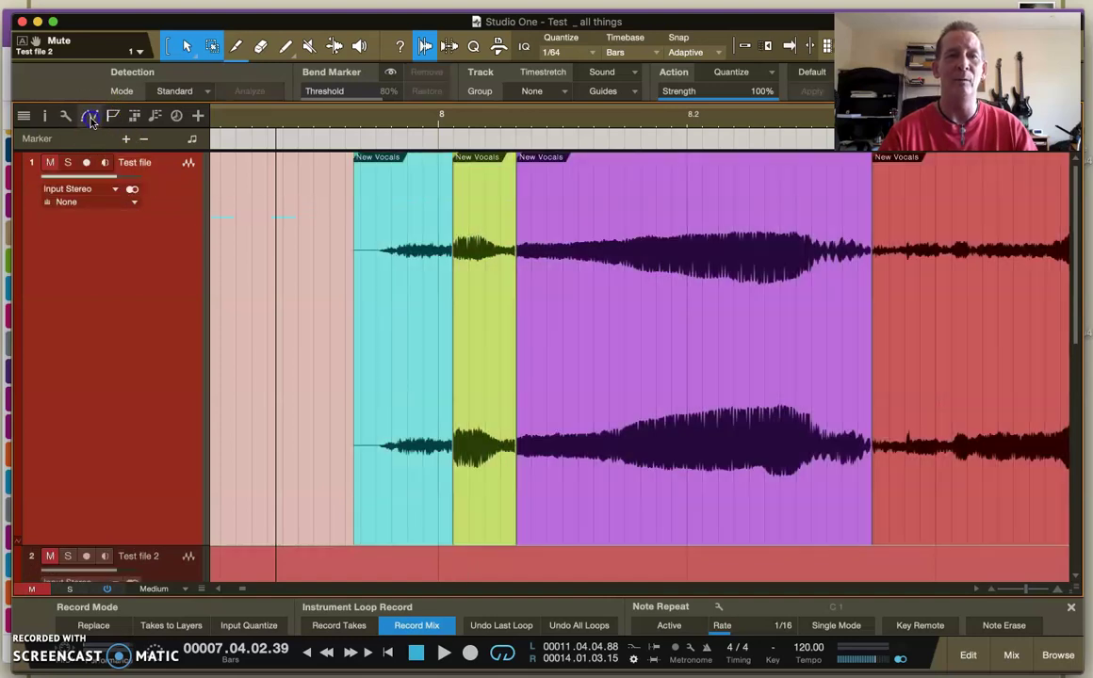
pyautogui.moveTo(306, 500); pyautogui.dragTo(751, 217)
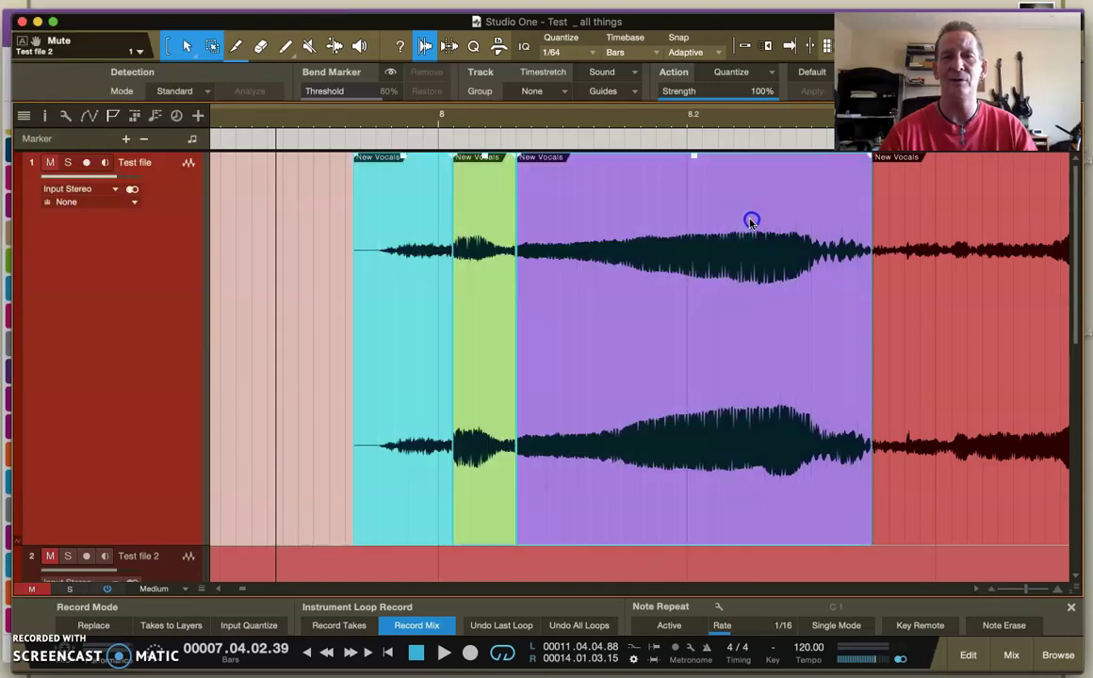
pyautogui.moveTo(693, 161); pyautogui.dragTo(692, 150)
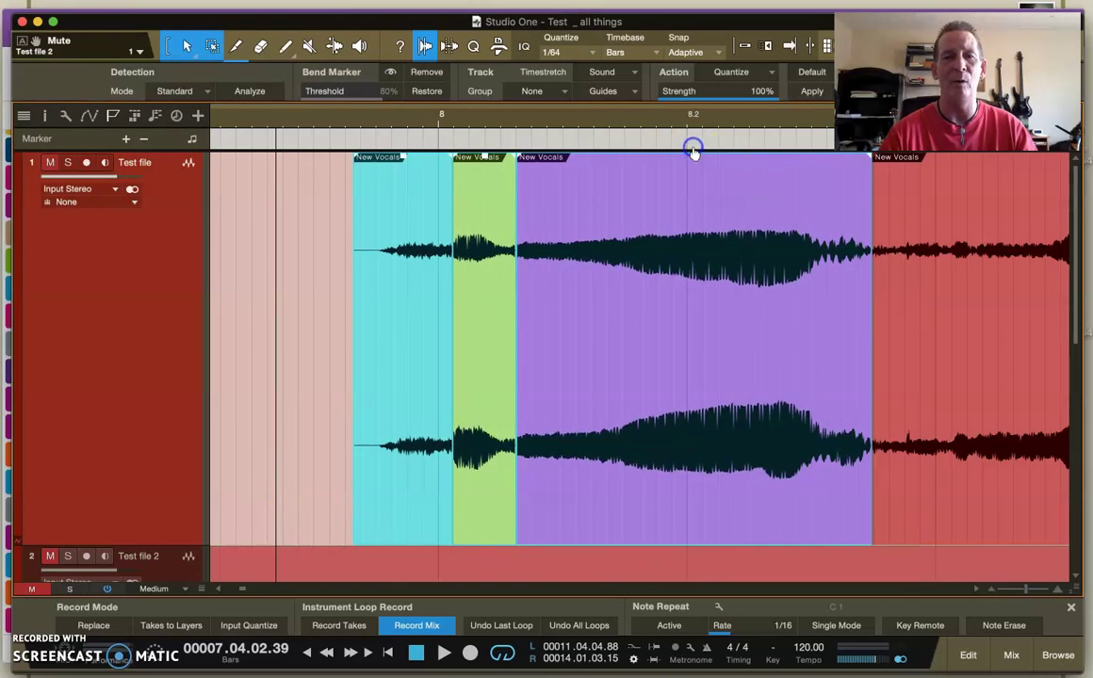
# Step: Undo the last event gain and volume automation changes on the Test file track and return to the event view
pyautogui.click(86, 117)
pyautogui.moveTo(490, 211); pyautogui.dragTo(465, 219)
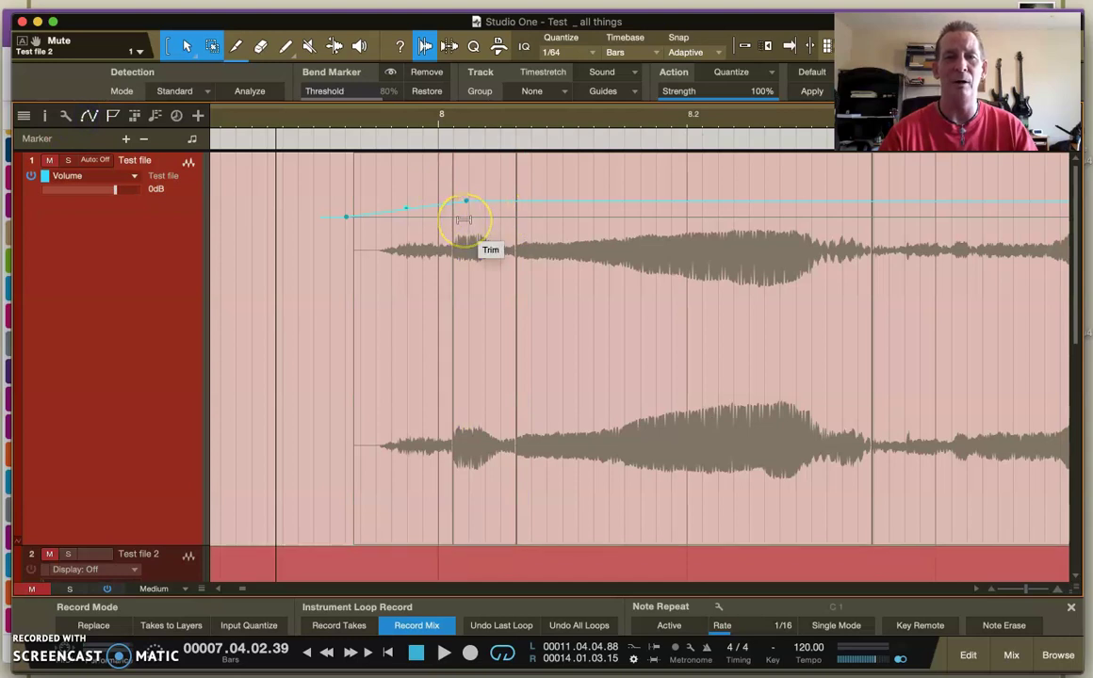
pyautogui.press('super+z')
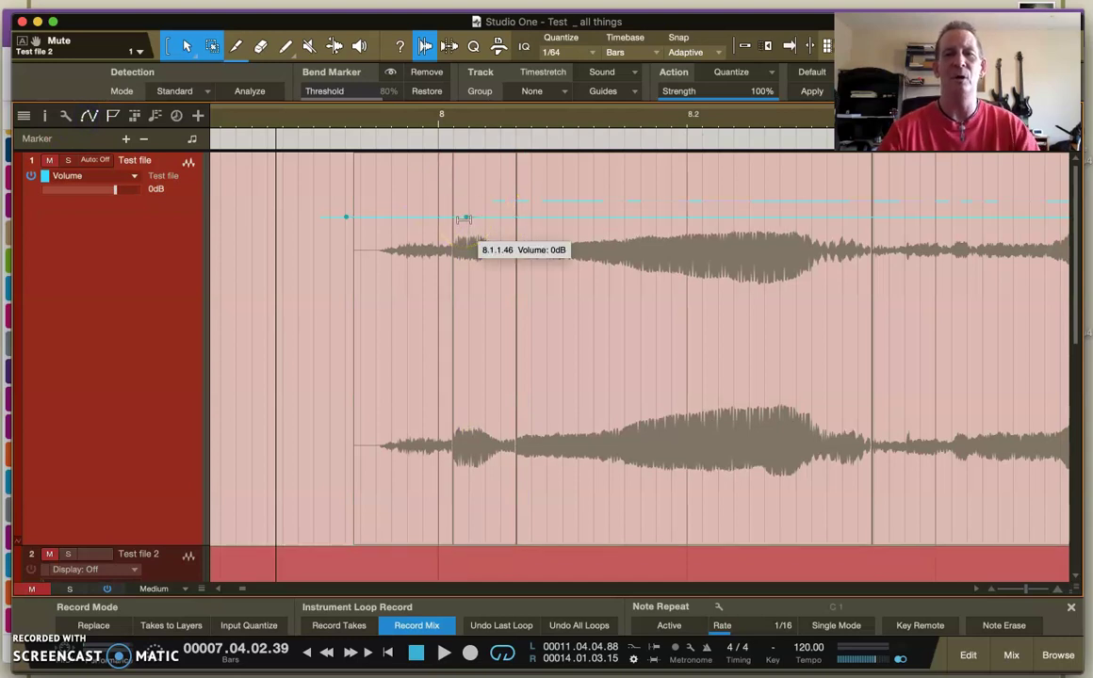
pyautogui.press('super+z')
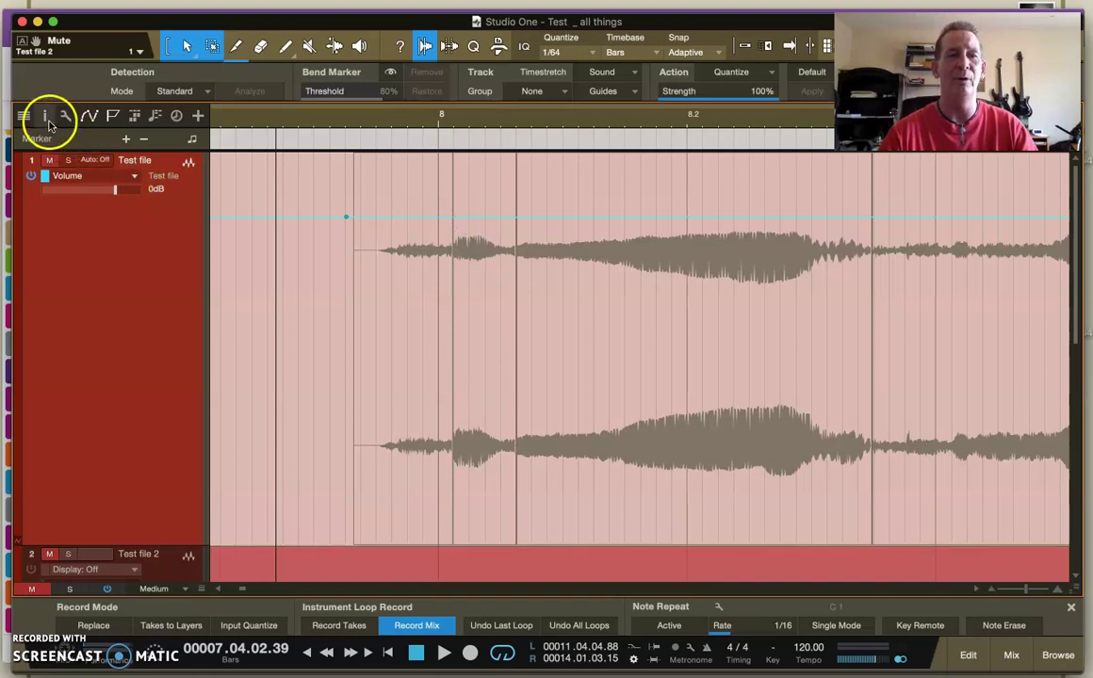
pyautogui.click(90, 114)
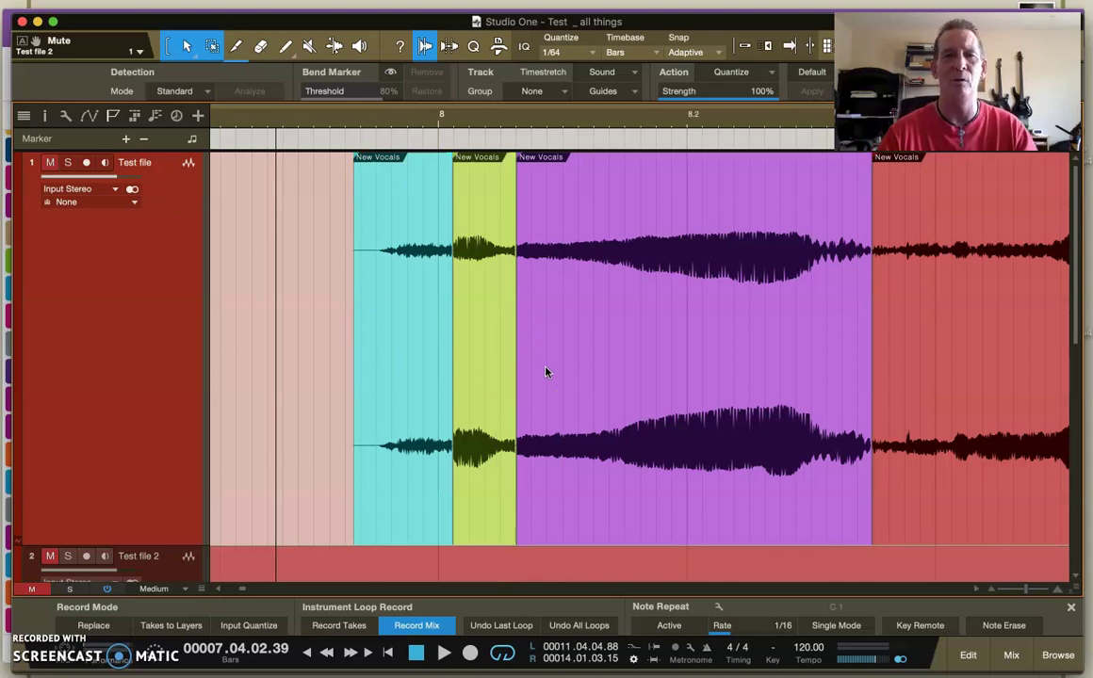
# Step: Trim the start of the green New Vocals event to a later position, leaving a gap after the cyan event
pyautogui.moveTo(389, 128)
pyautogui.mouseDown()
pyautogui.moveTo(388, 138)
pyautogui.moveTo(402, 136)
pyautogui.moveTo(400, 120)
pyautogui.mouseUp()
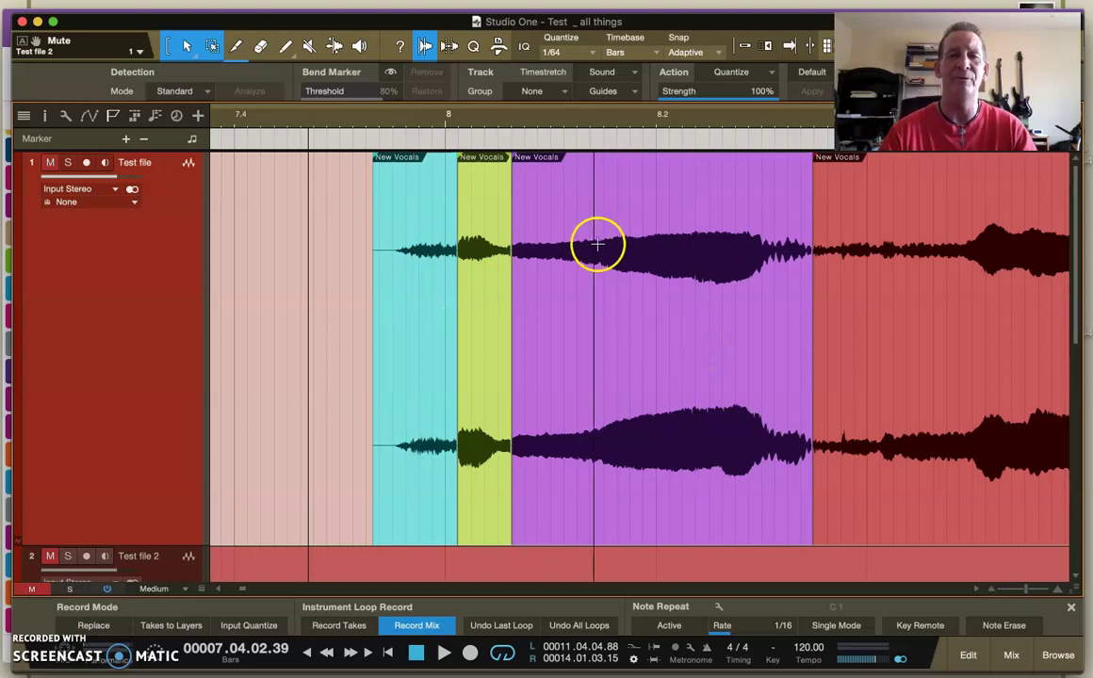
pyautogui.moveTo(382, 117); pyautogui.dragTo(407, 146)
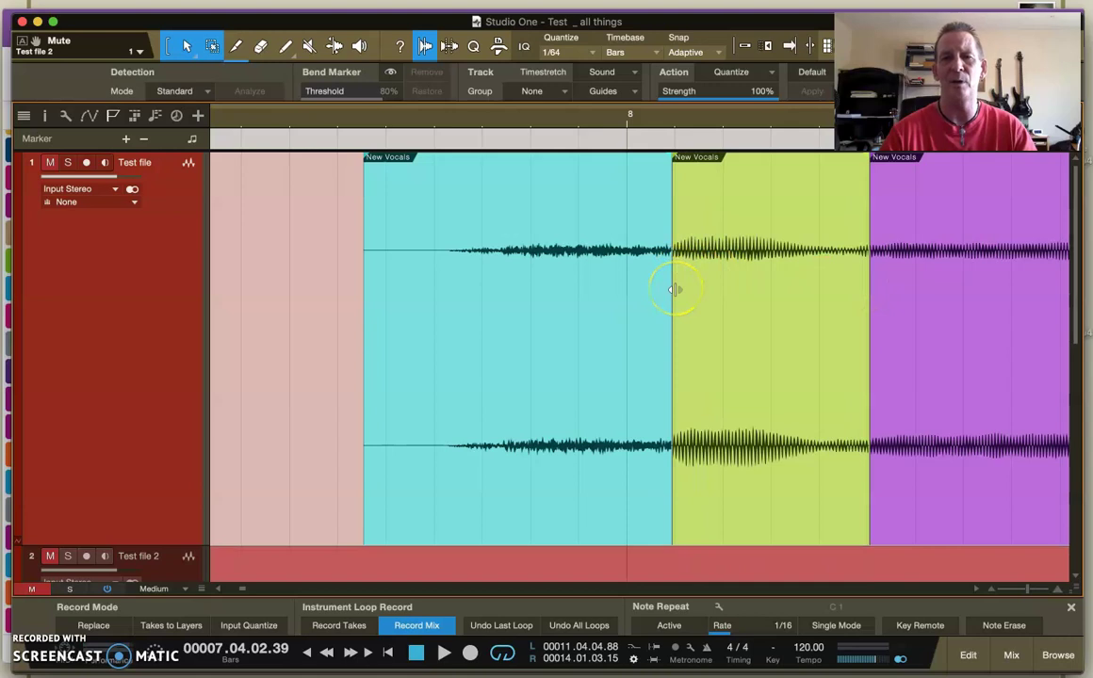
pyautogui.moveTo(674, 290); pyautogui.dragTo(732, 287)
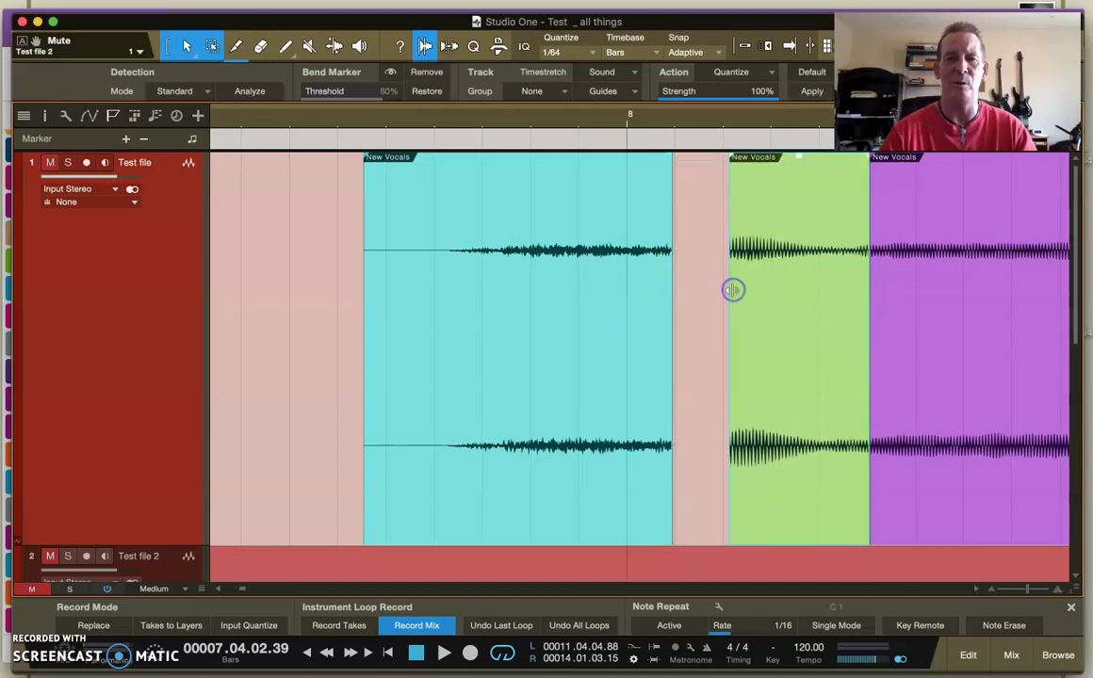
# Step: Slip the audio inside the cyan event slightly earlier within its boundaries, and undo a trial split in the event's middle
pyautogui.moveTo(551, 382)
pyautogui.mouseDown()
pyautogui.moveTo(529, 376)
pyautogui.moveTo(563, 376)
pyautogui.moveTo(532, 378)
pyautogui.moveTo(550, 383)
pyautogui.mouseUp()
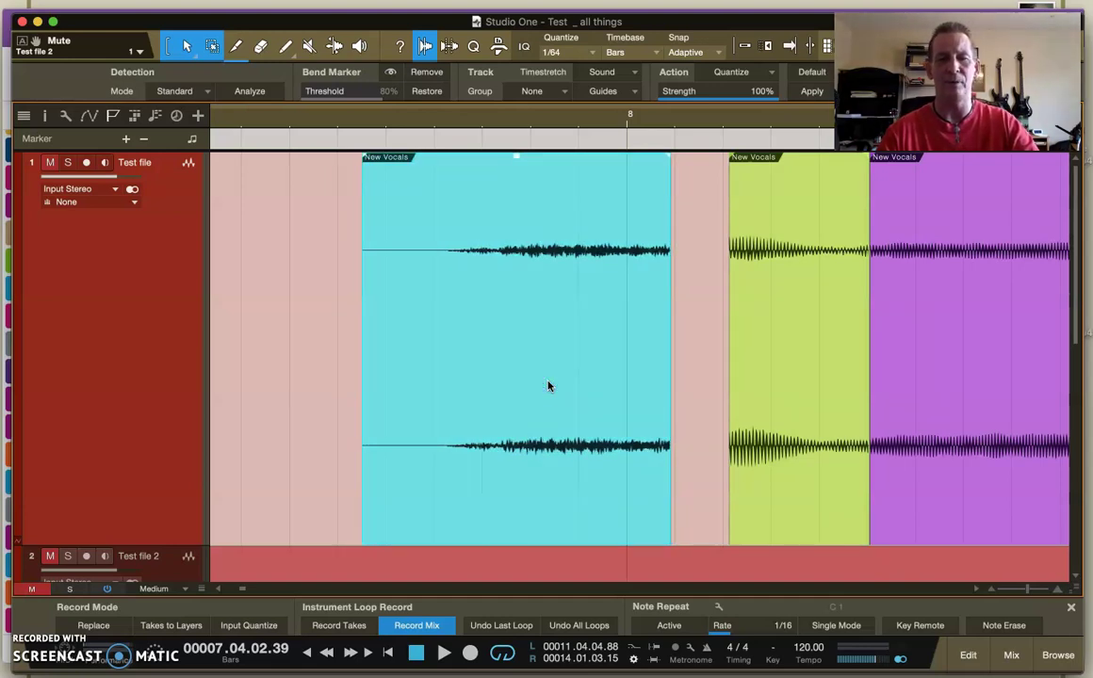
pyautogui.moveTo(550, 386)
pyautogui.mouseDown()
pyautogui.moveTo(510, 381)
pyautogui.moveTo(535, 387)
pyautogui.mouseUp()
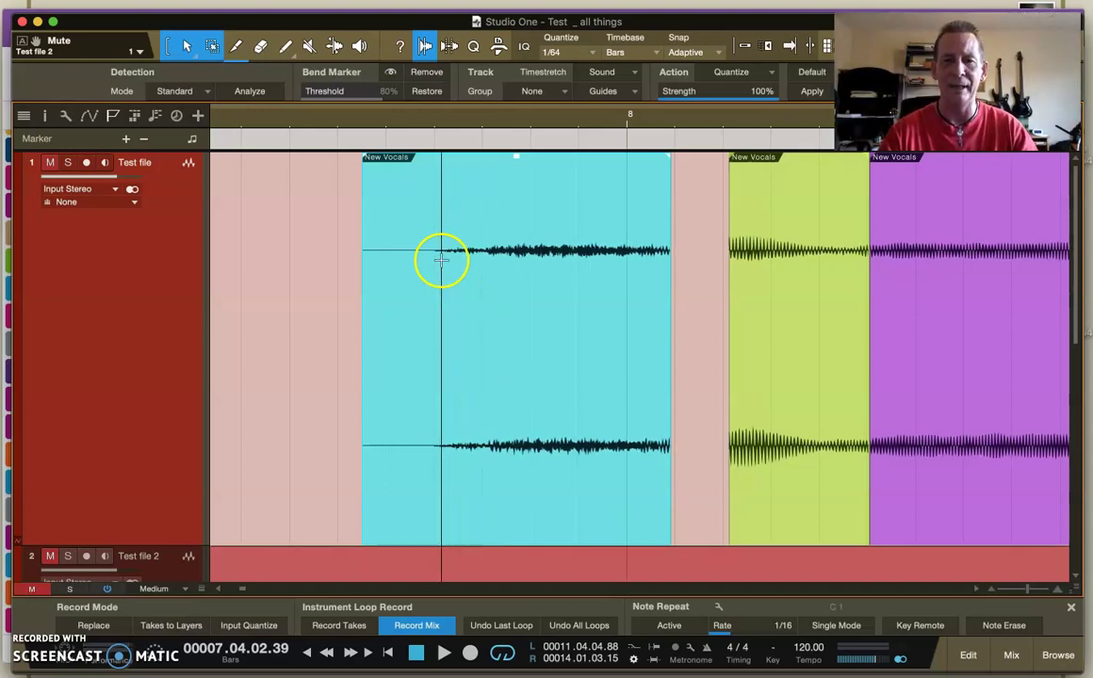
pyautogui.click(517, 329)
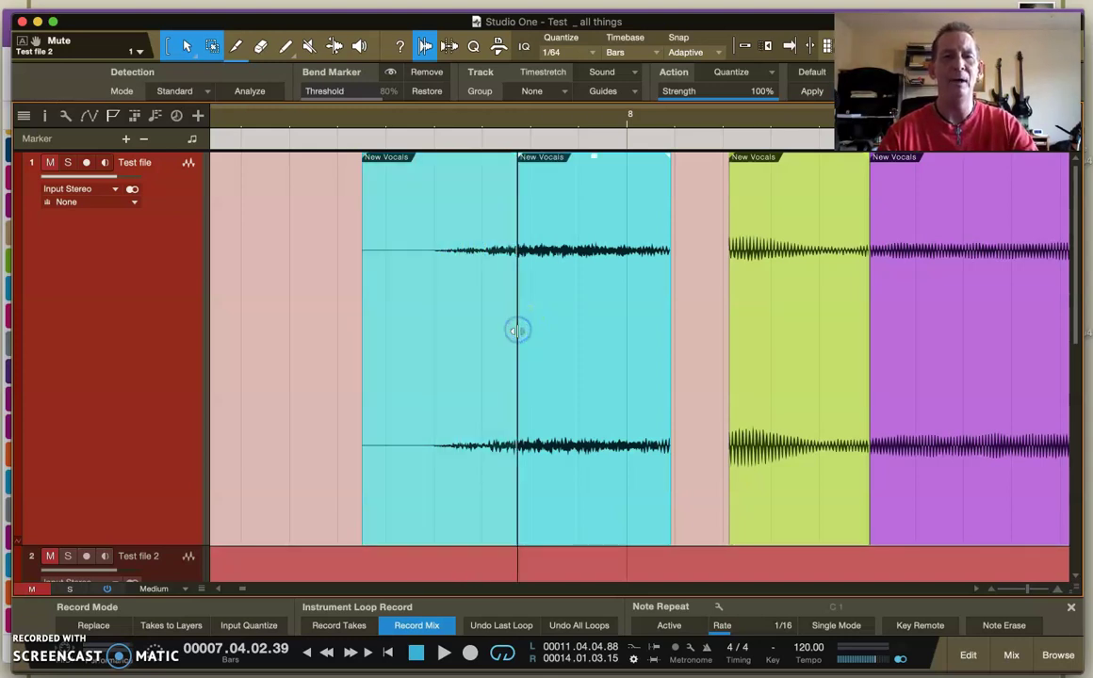
pyautogui.hotkey('ctrl', 'z')
pyautogui.moveTo(439, 264)
pyautogui.mouseDown()
pyautogui.moveTo(427, 269)
pyautogui.moveTo(451, 286)
pyautogui.moveTo(431, 276)
pyautogui.mouseUp()
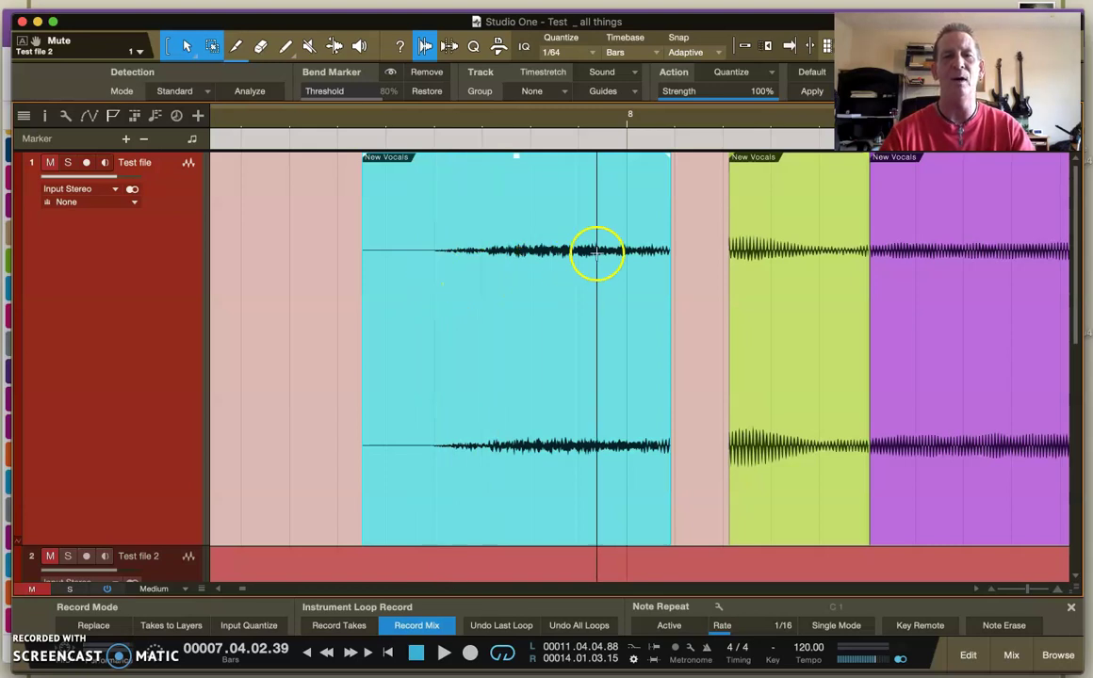
# Step: Extend the end of the cyan event partway into the gap and place the playback cursor at 8.01.01.25
pyautogui.moveTo(649, 122); pyautogui.dragTo(714, 137)
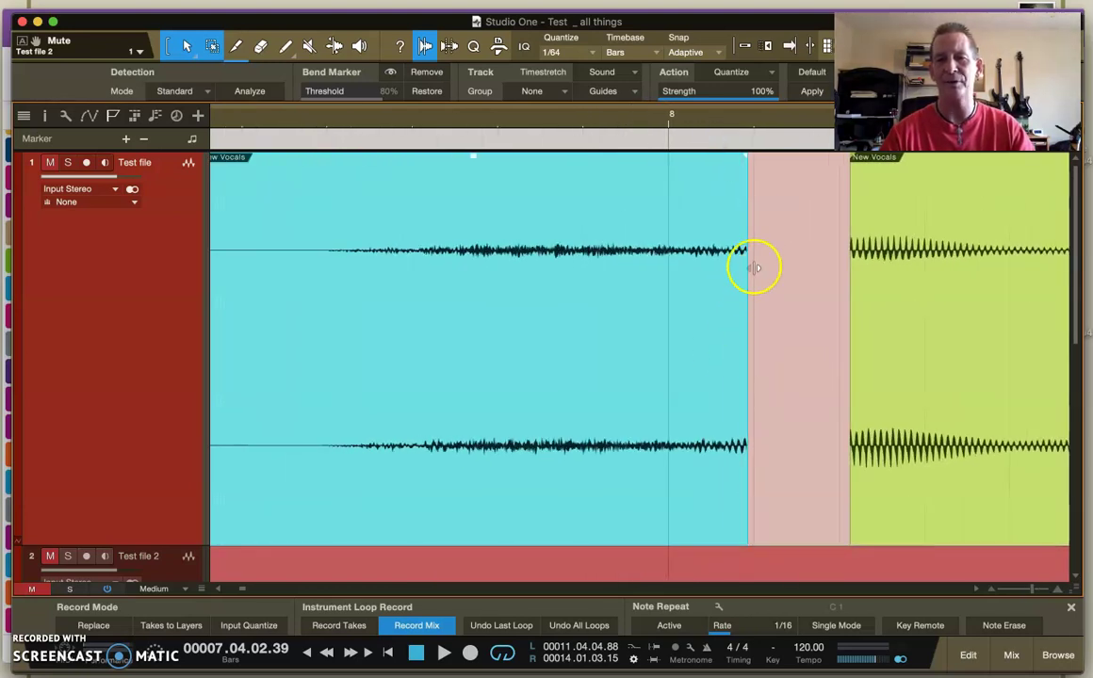
pyautogui.moveTo(748, 300); pyautogui.dragTo(792, 300)
pyautogui.click(753, 125)
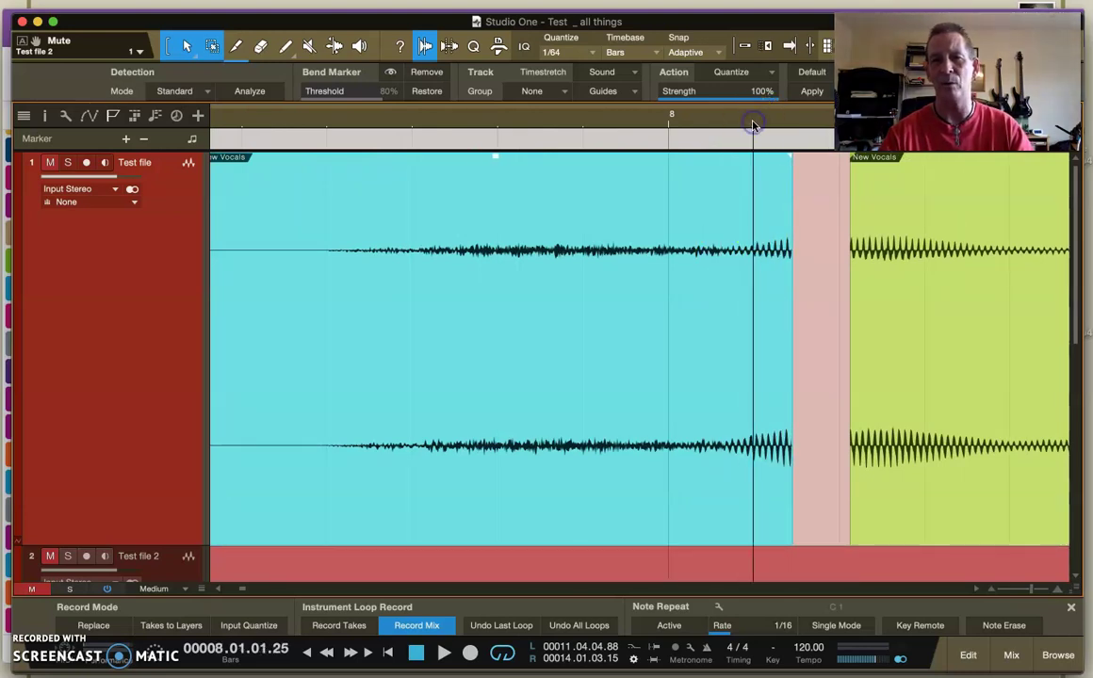
# Step: Audition the last part of the cyan event from just after bar 8 with the Listen tool
pyautogui.hscroll(3, 815, 300)
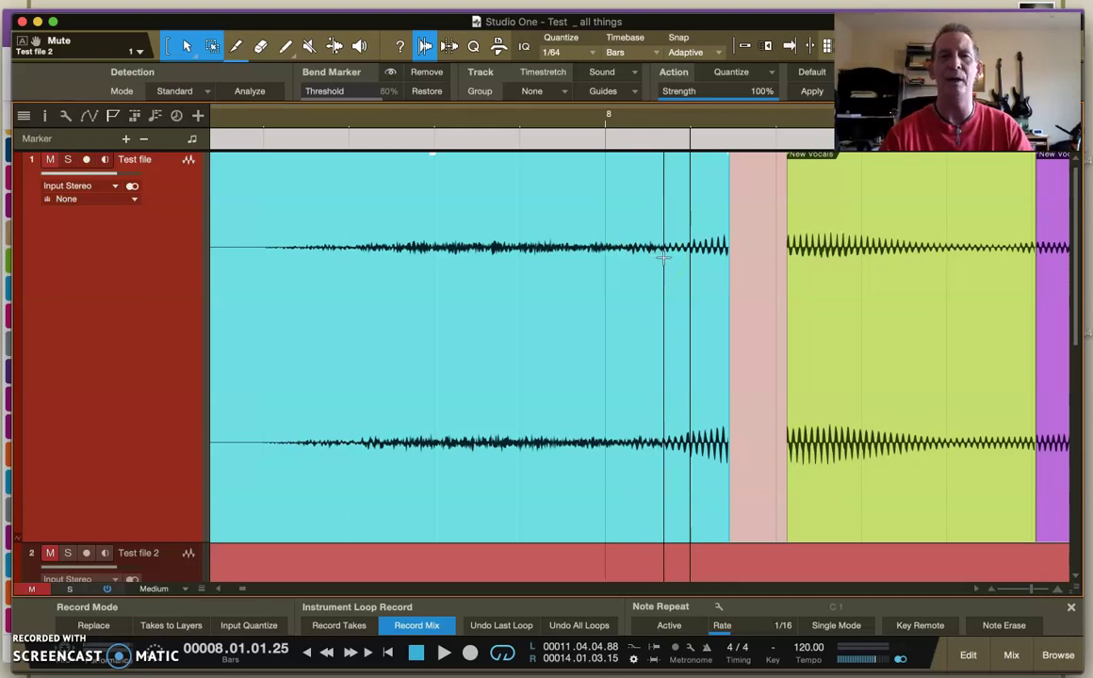
pyautogui.click(359, 45)
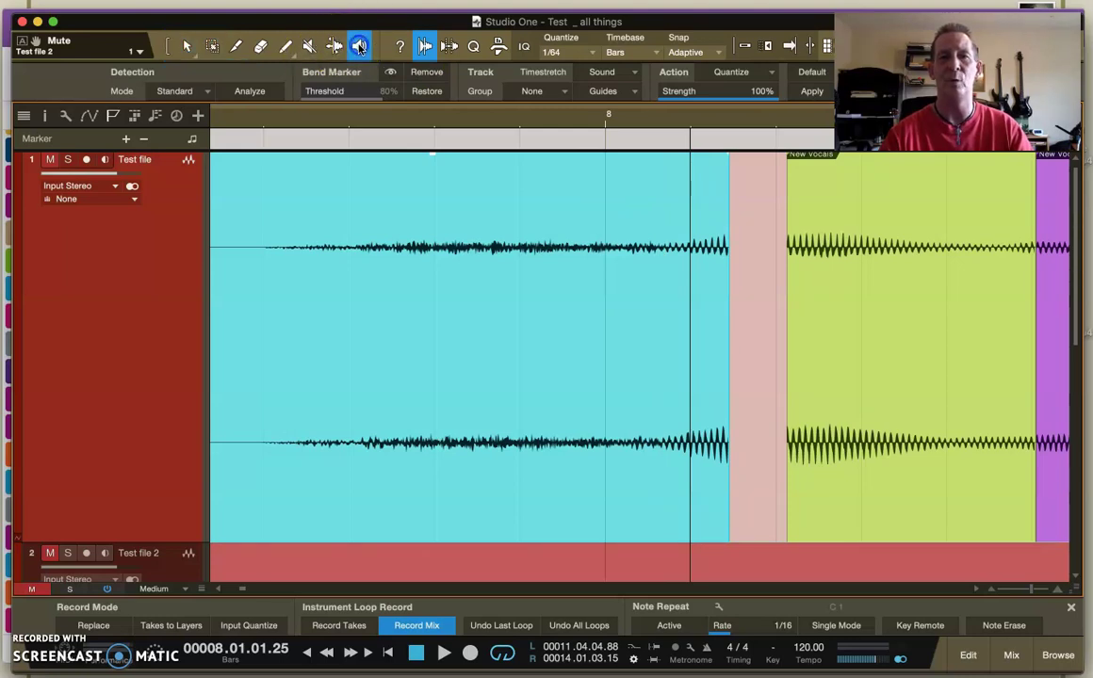
pyautogui.click(622, 336)
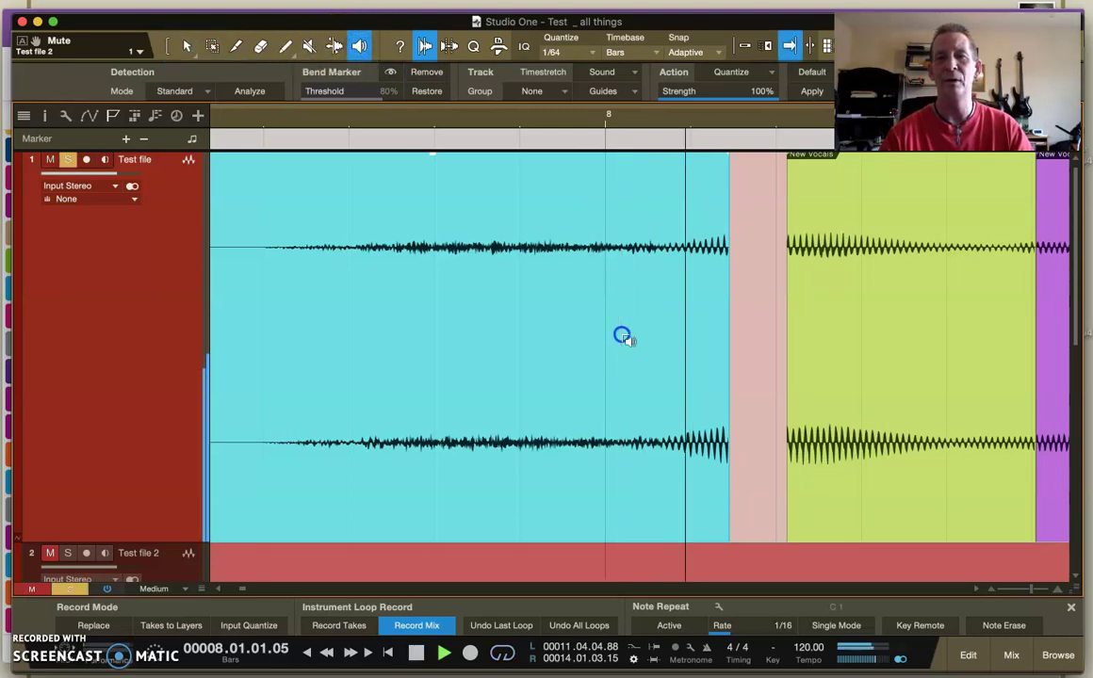
# Step: Show the bend markers and use the Bend tool to add a marker where the cyan event's sound begins
pyautogui.click(334, 45)
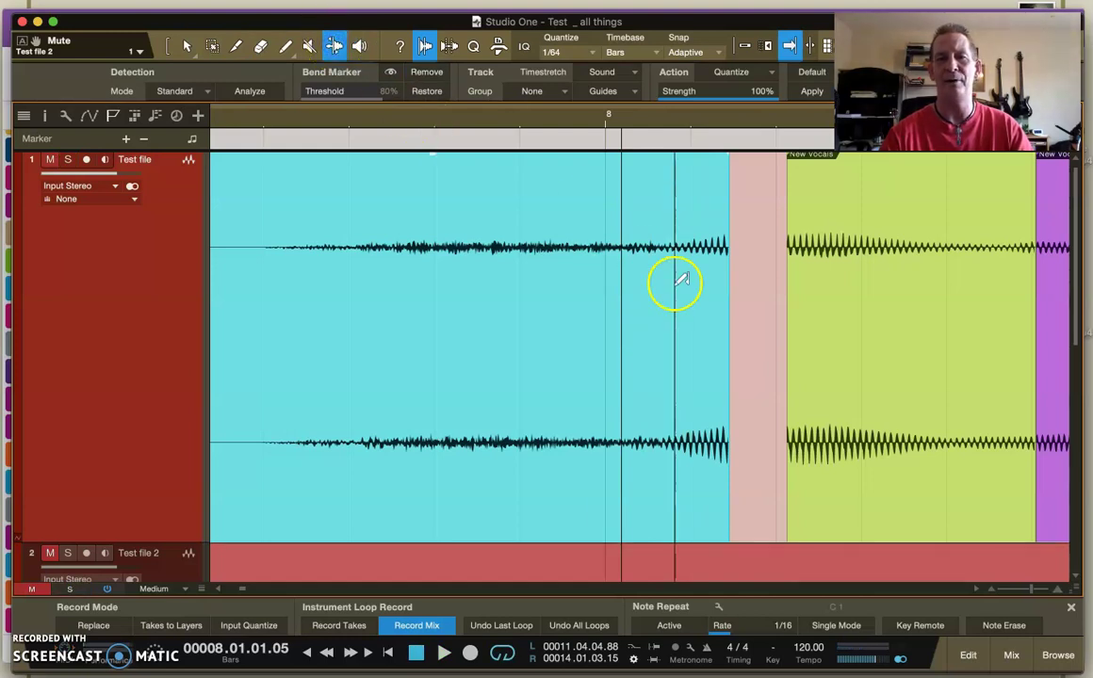
pyautogui.click(389, 72)
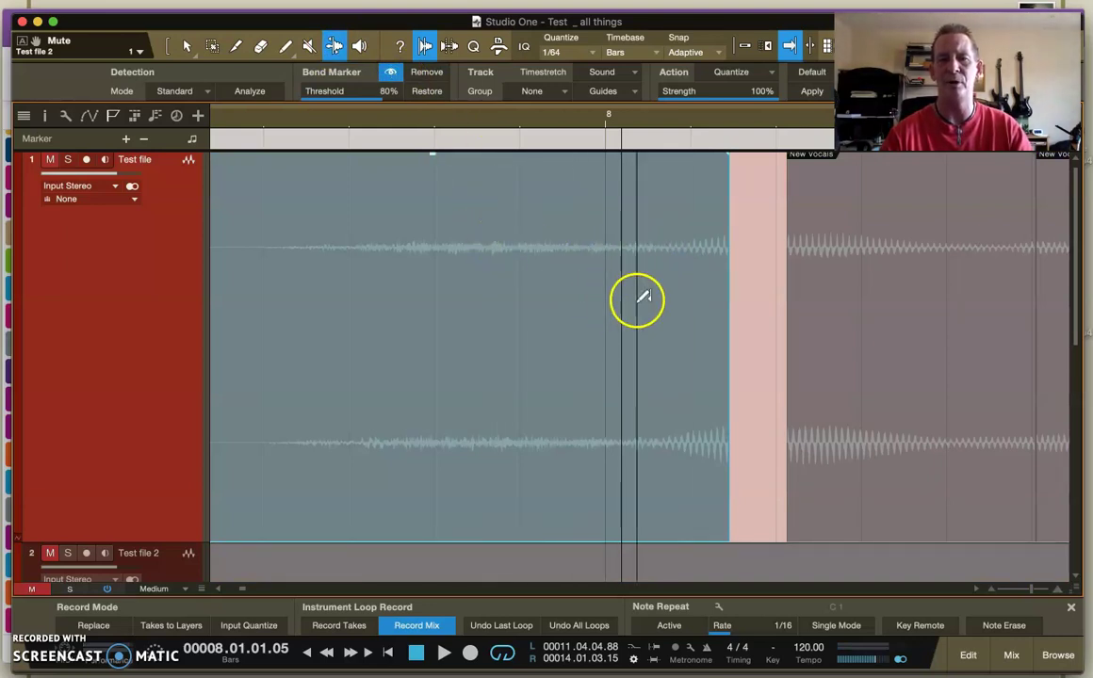
pyautogui.hscroll(-2, 584, 299)
pyautogui.click(424, 46)
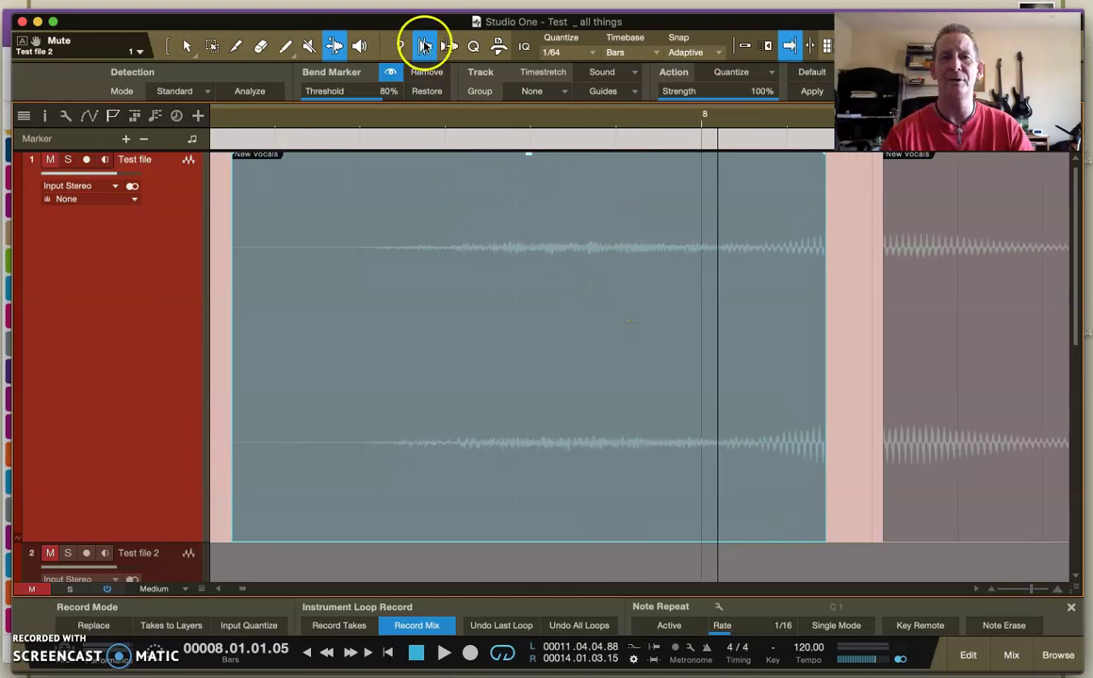
pyautogui.click(359, 301)
pyautogui.moveTo(363, 307); pyautogui.dragTo(458, 296)
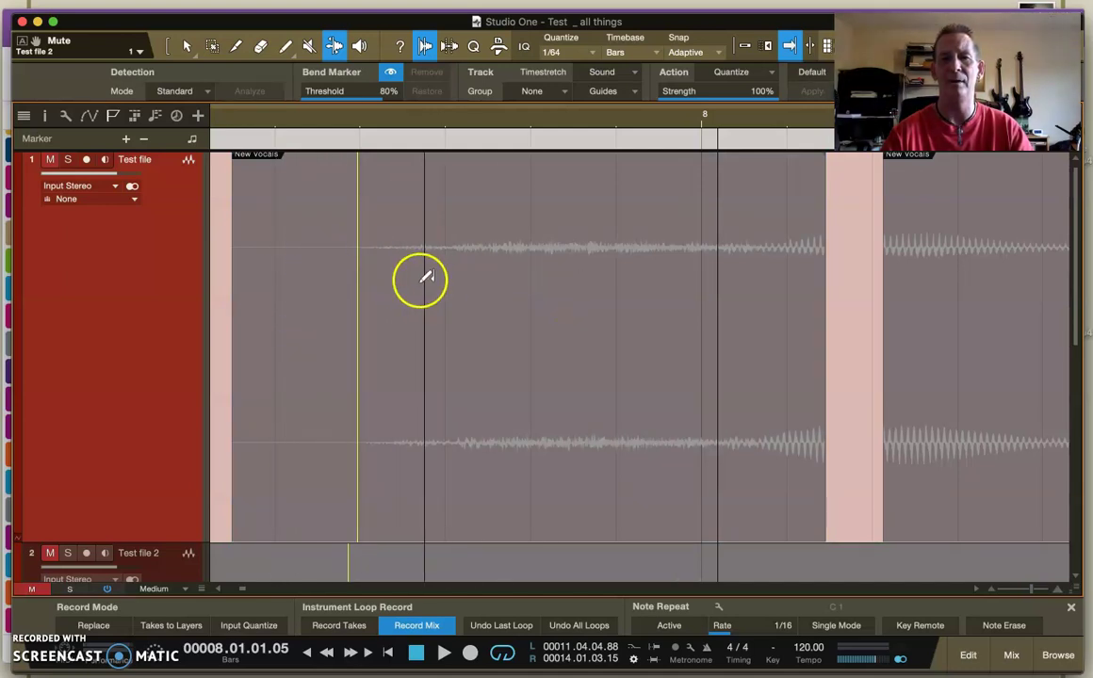
# Step: Add a second bend marker just before the end of the cyan event
pyautogui.hscroll(3, 560, 309)
pyautogui.moveTo(566, 308)
pyautogui.mouseDown()
pyautogui.moveTo(691, 293)
pyautogui.moveTo(708, 305)
pyautogui.moveTo(646, 303)
pyautogui.moveTo(868, 295)
pyautogui.moveTo(629, 280)
pyautogui.moveTo(835, 264)
pyautogui.moveTo(910, 290)
pyautogui.moveTo(854, 351)
pyautogui.moveTo(806, 321)
pyautogui.moveTo(837, 354)
pyautogui.moveTo(796, 311)
pyautogui.moveTo(837, 305)
pyautogui.moveTo(818, 305)
pyautogui.moveTo(888, 339)
pyautogui.moveTo(816, 339)
pyautogui.mouseUp()
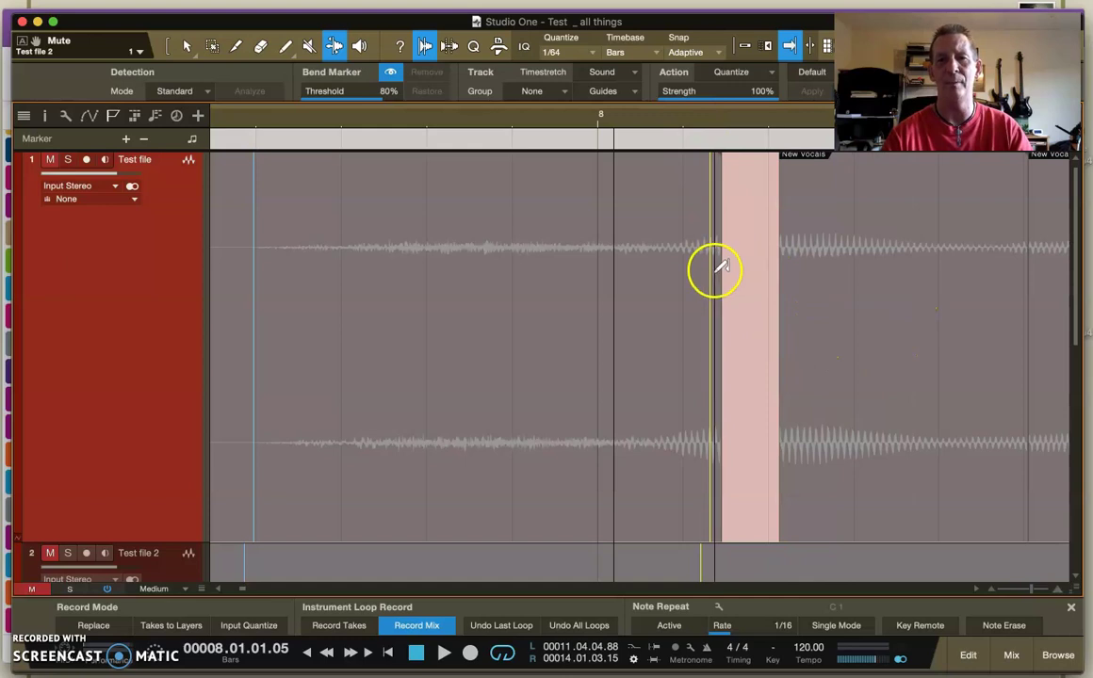
pyautogui.click(660, 288)
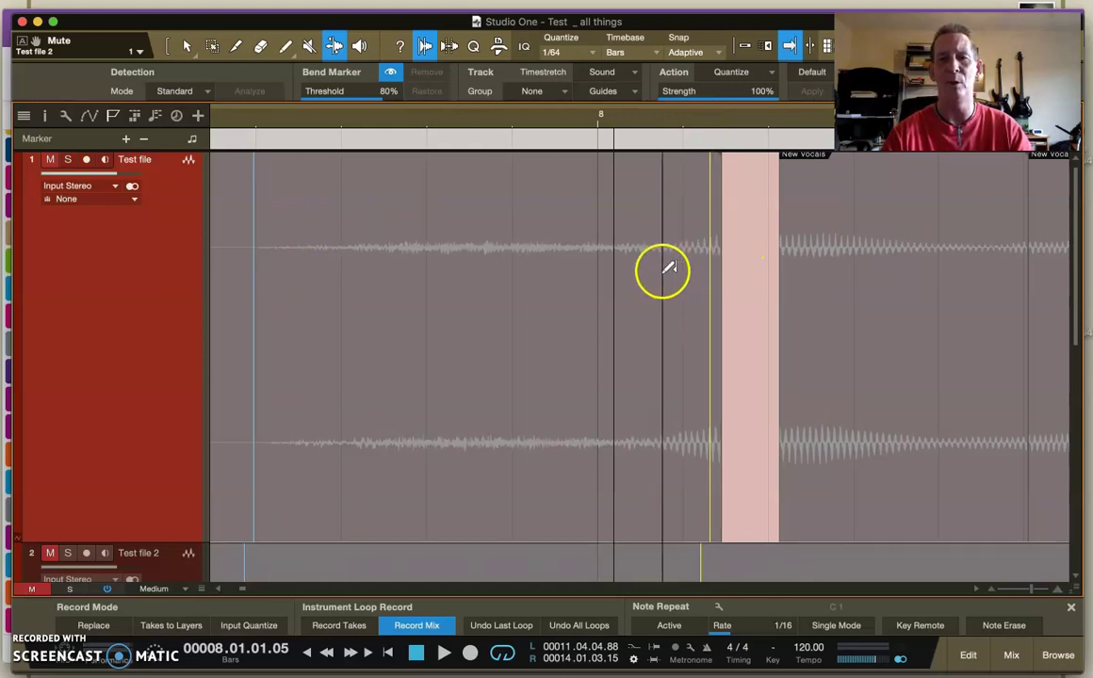
pyautogui.moveTo(652, 123); pyautogui.dragTo(650, 140)
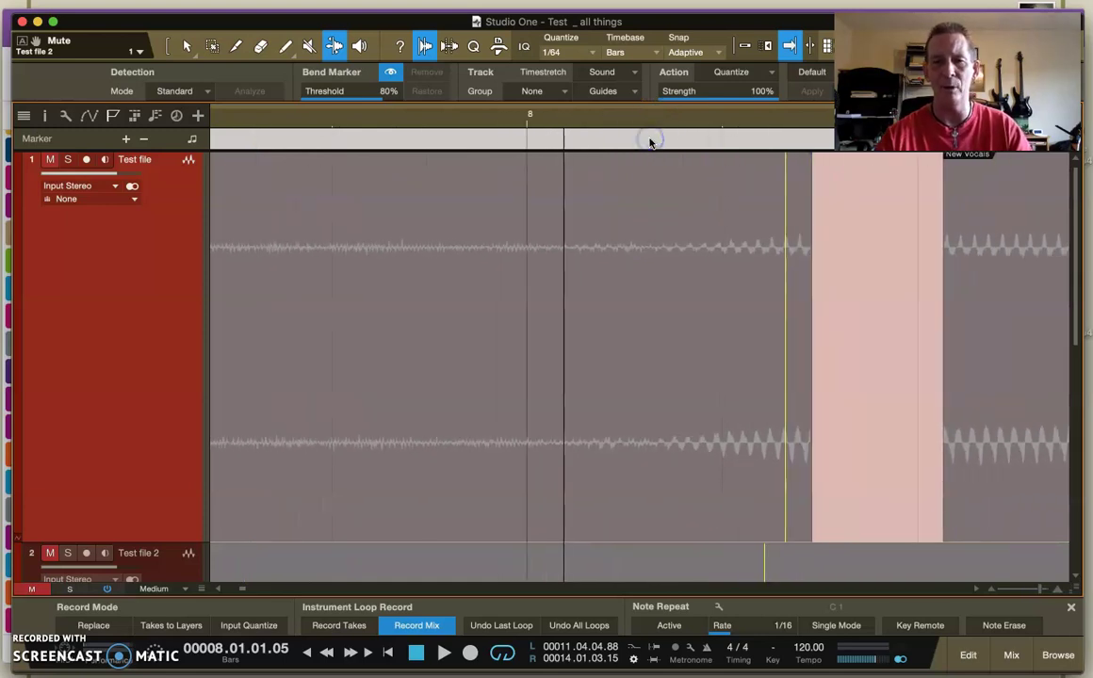
pyautogui.click(660, 279)
pyautogui.click(665, 224)
pyautogui.moveTo(656, 125); pyautogui.dragTo(650, 162)
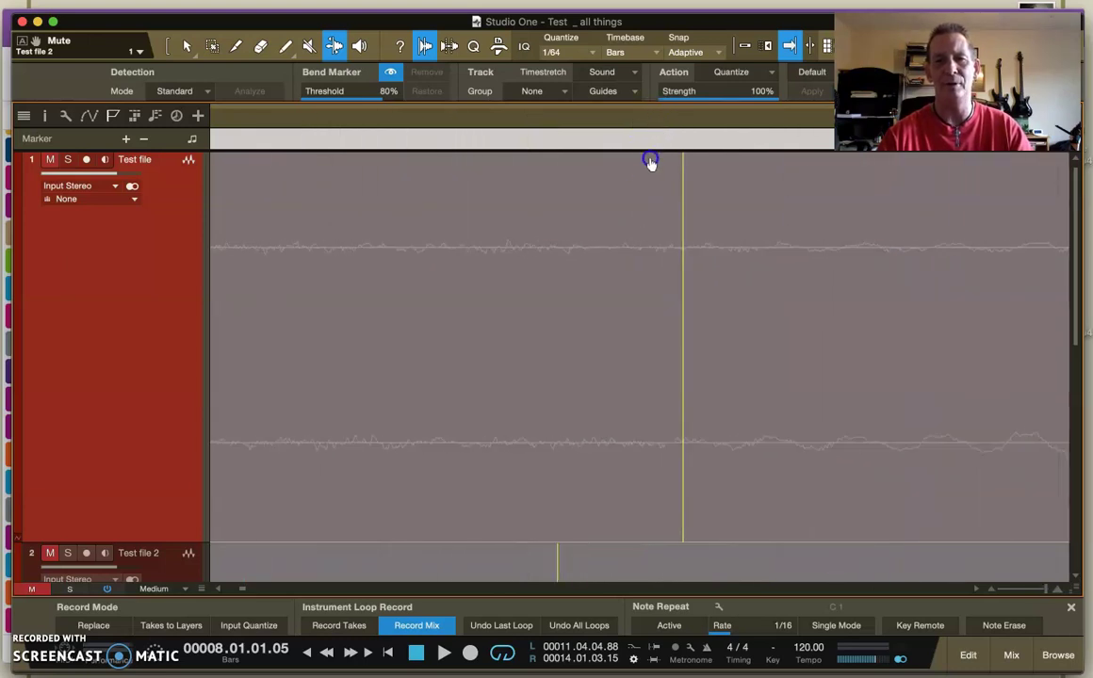
pyautogui.moveTo(656, 278); pyautogui.dragTo(679, 264)
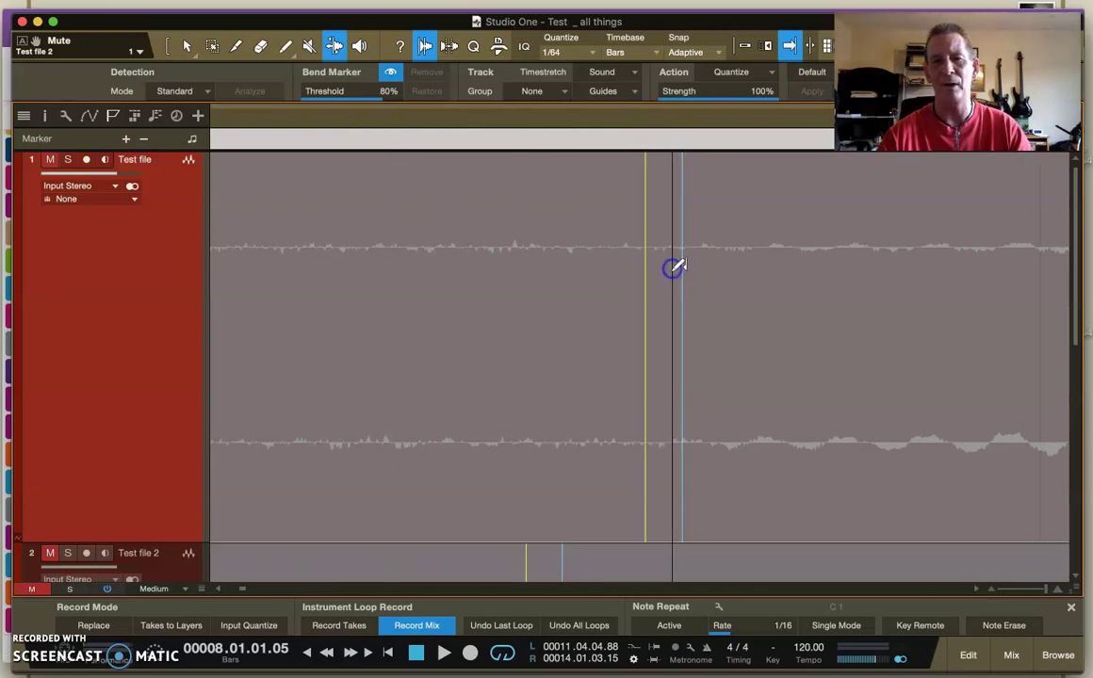
pyautogui.moveTo(679, 265)
pyautogui.mouseDown()
pyautogui.moveTo(691, 256)
pyautogui.moveTo(687, 177)
pyautogui.mouseUp()
pyautogui.rightClick(683, 196)
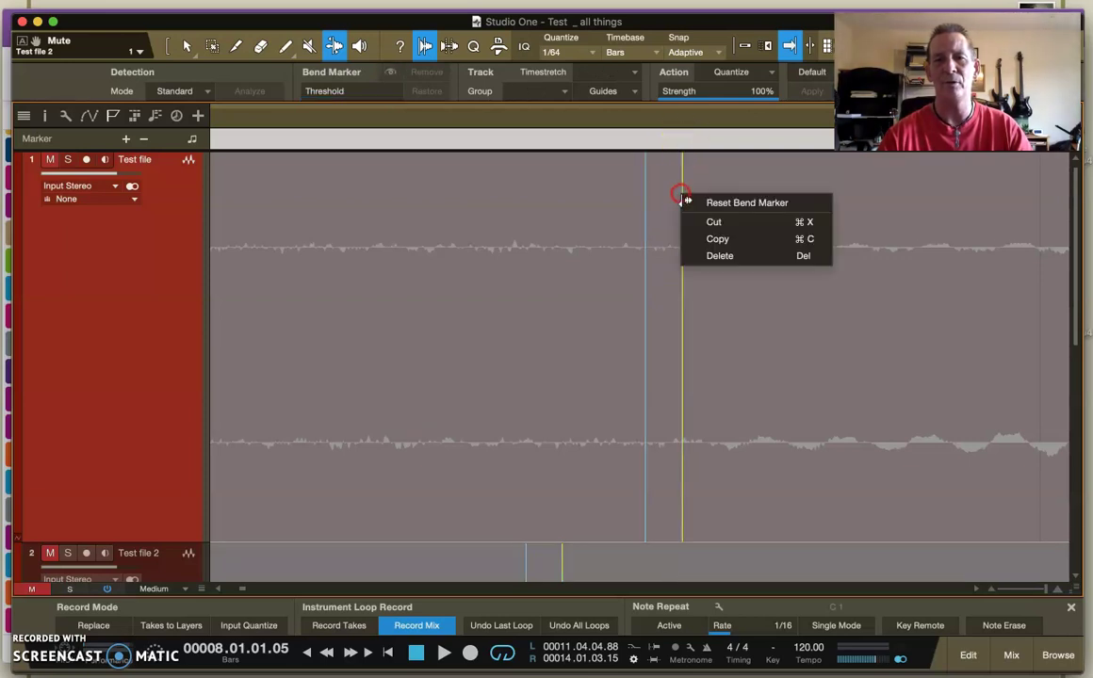
pyautogui.click(708, 257)
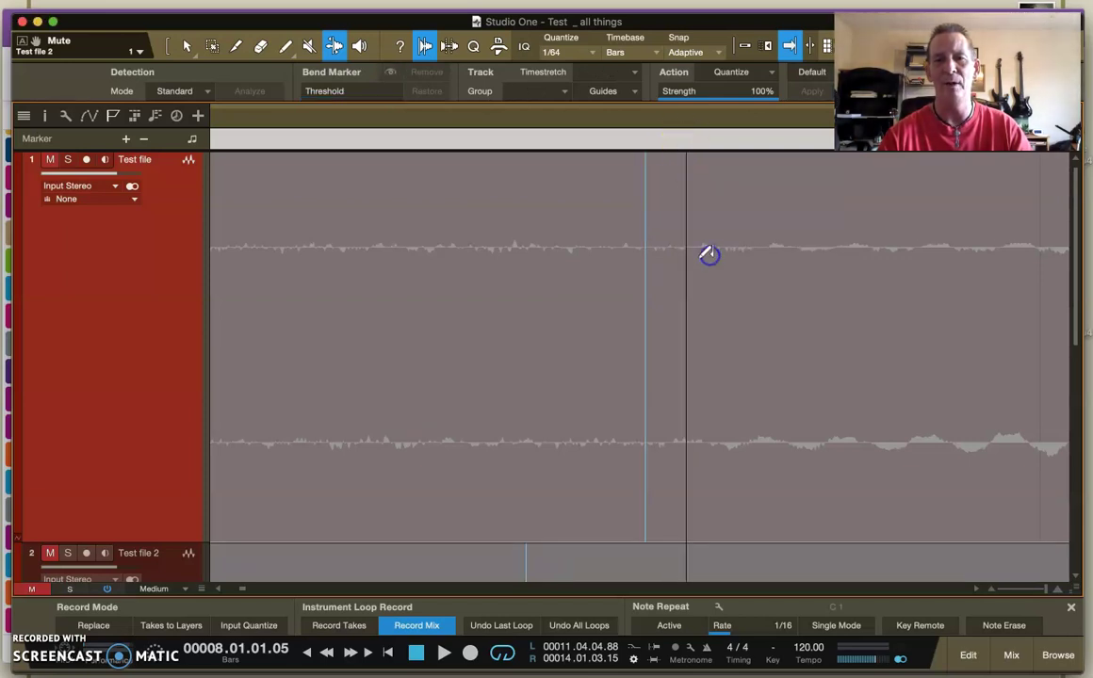
pyautogui.rightClick(644, 262)
pyautogui.click(685, 325)
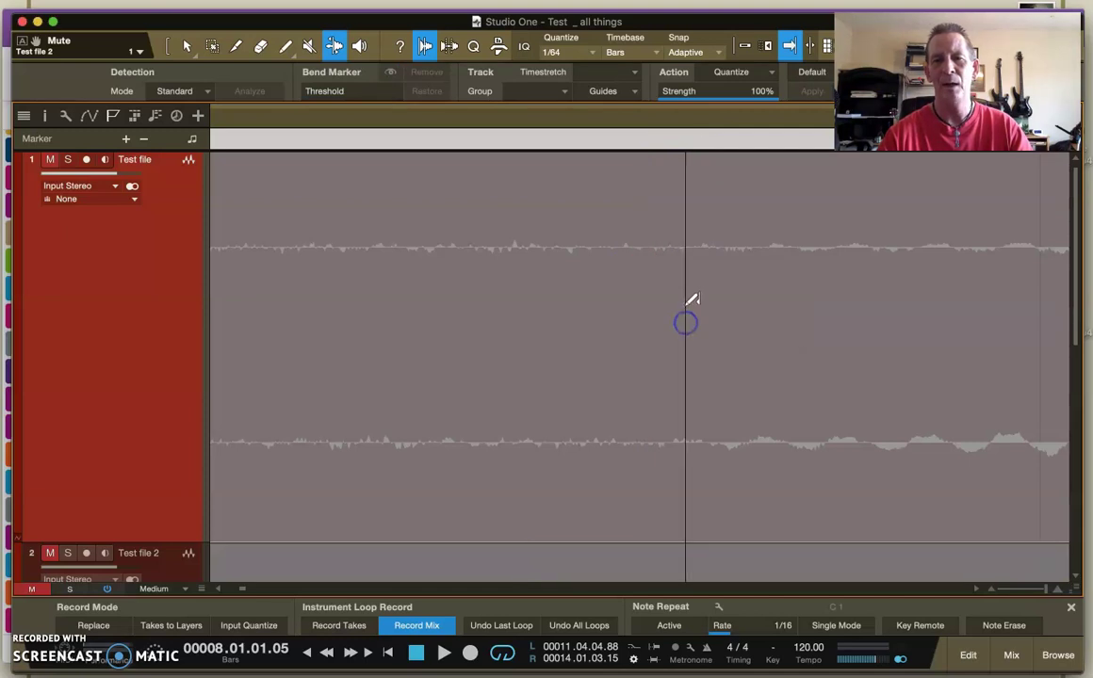
# Step: Add a bend marker where the voiced sound starts just after bar 8 and move it to the playback cursor at 8.01.01.25
pyautogui.click(674, 272)
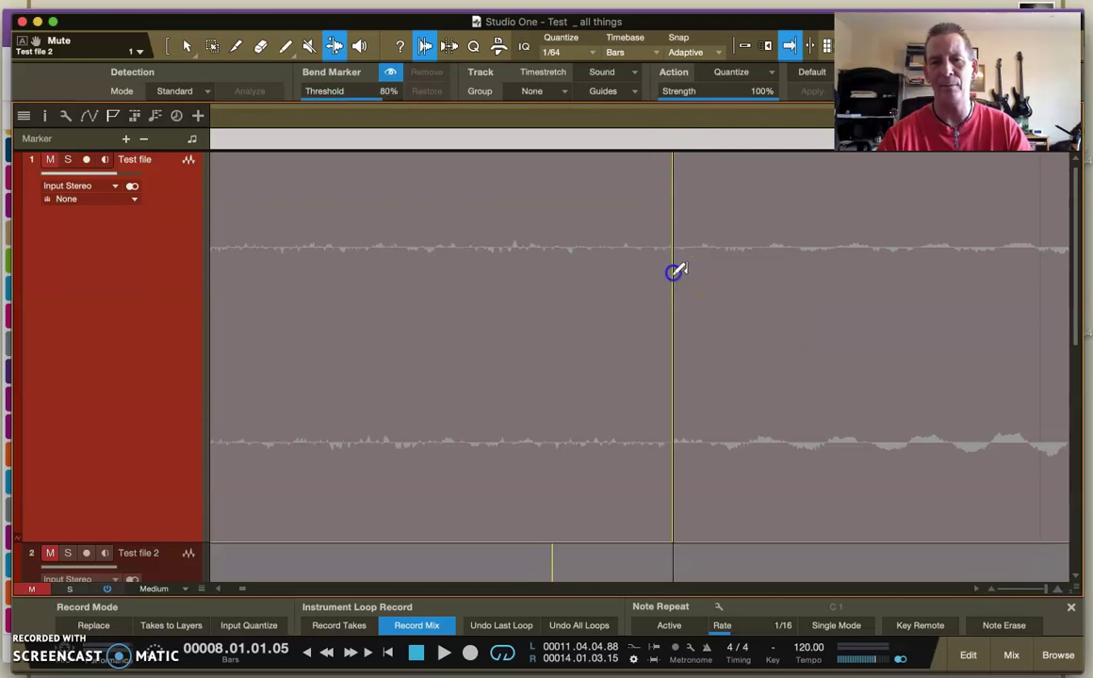
pyautogui.moveTo(683, 122)
pyautogui.mouseDown()
pyautogui.moveTo(675, 146)
pyautogui.moveTo(666, 110)
pyautogui.moveTo(639, 88)
pyautogui.mouseUp()
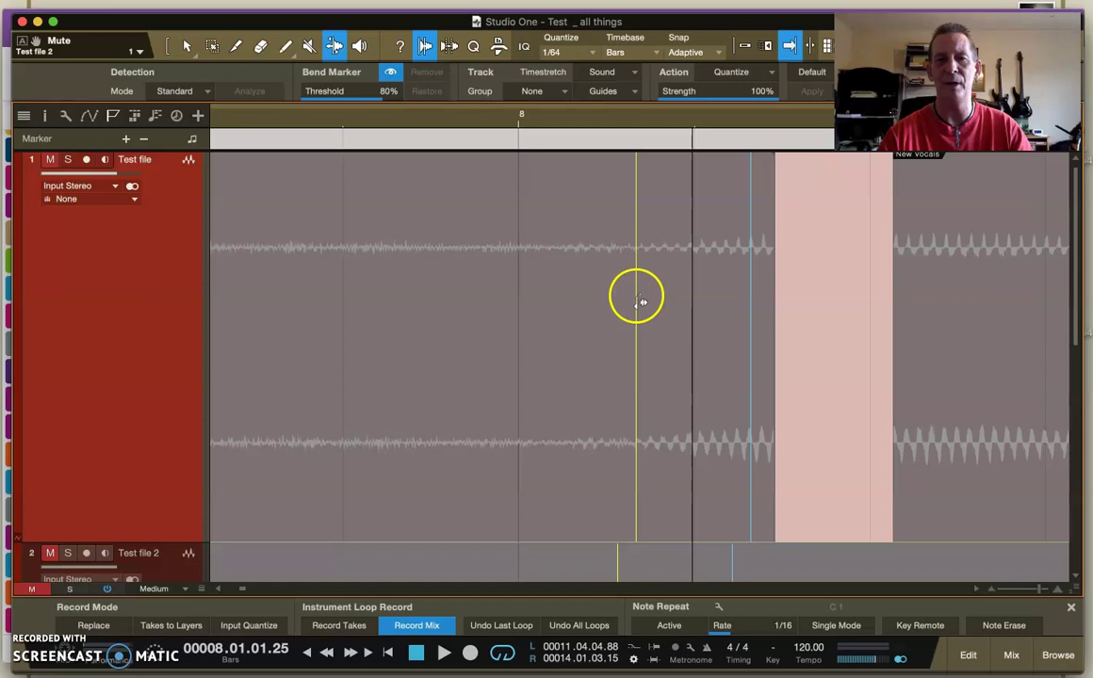
pyautogui.moveTo(639, 299); pyautogui.dragTo(693, 296)
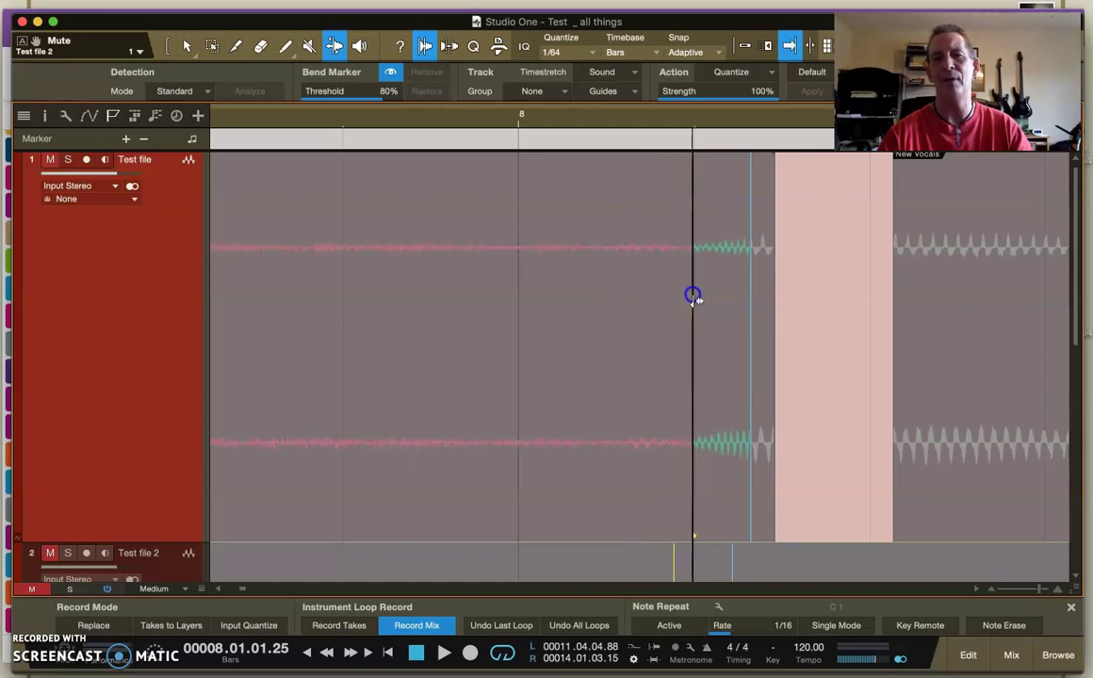
# Step: Fine-tune the bend marker onto the nearby grid line after bar 8 and set the playback cursor to the same line
pyautogui.moveTo(693, 126); pyautogui.dragTo(700, 179)
pyautogui.moveTo(637, 299); pyautogui.dragTo(622, 300)
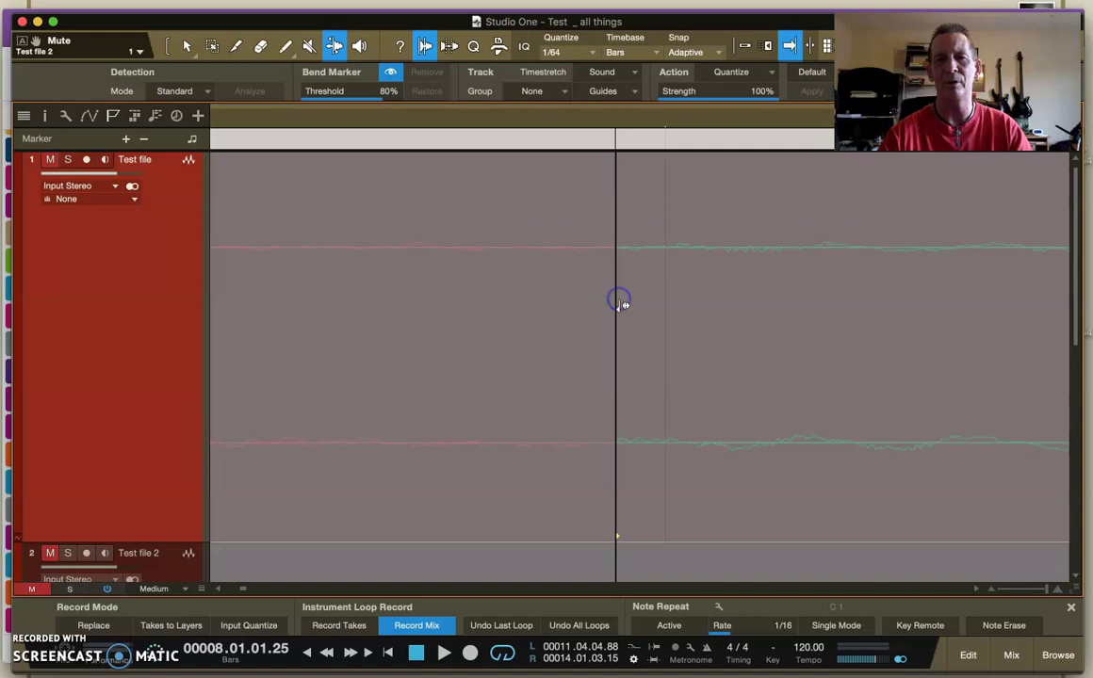
pyautogui.click(619, 135)
pyautogui.click(619, 232)
pyautogui.moveTo(615, 227); pyautogui.dragTo(666, 227)
pyautogui.click(665, 120)
pyautogui.moveTo(677, 122); pyautogui.dragTo(656, 41)
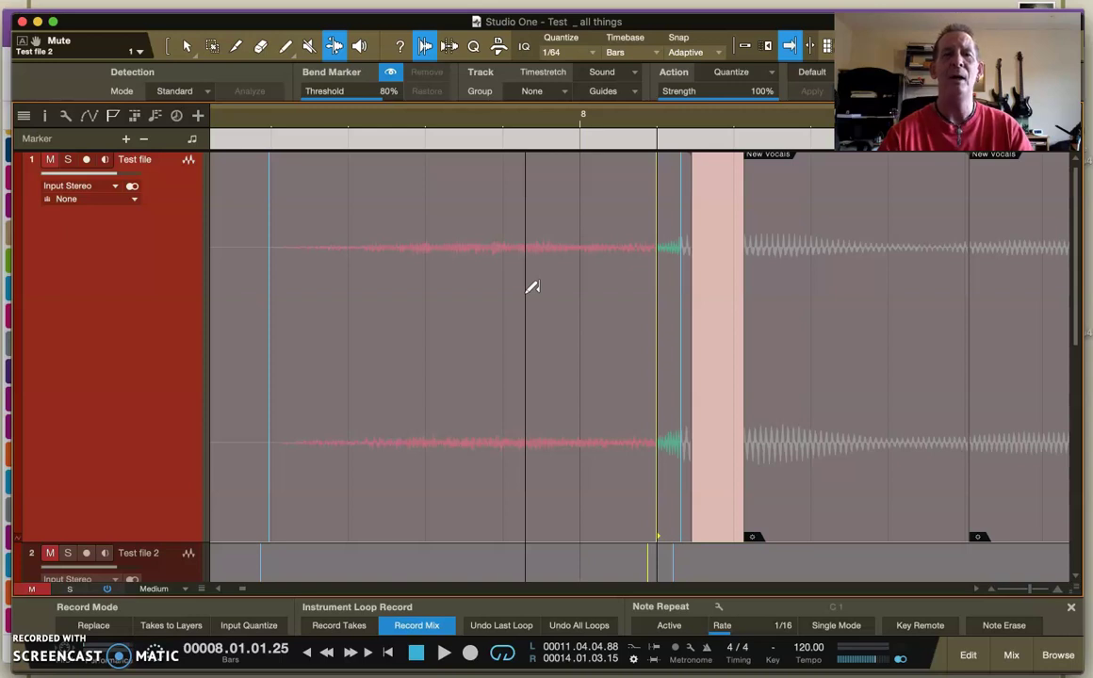
pyautogui.moveTo(541, 115)
pyautogui.mouseDown()
pyautogui.moveTo(554, 110)
pyautogui.moveTo(547, 116)
pyautogui.mouseUp()
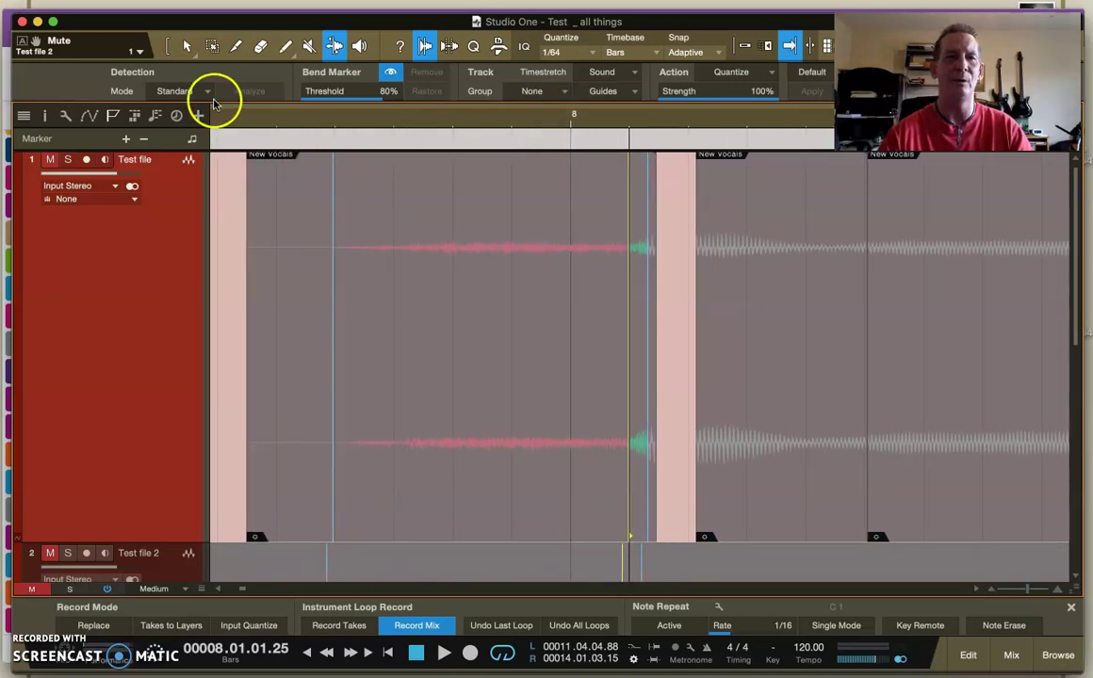
# Step: Hide the bend markers and split the cyan event at the playback cursor
pyautogui.click(168, 45)
pyautogui.click(390, 73)
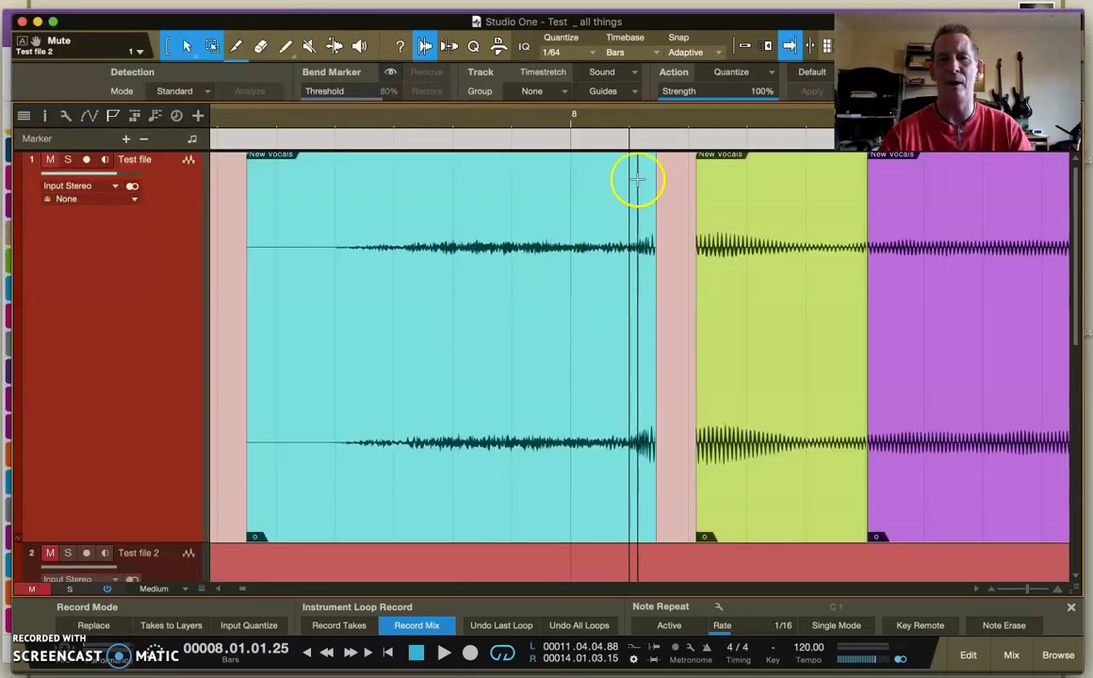
pyautogui.moveTo(627, 130); pyautogui.dragTo(630, 183)
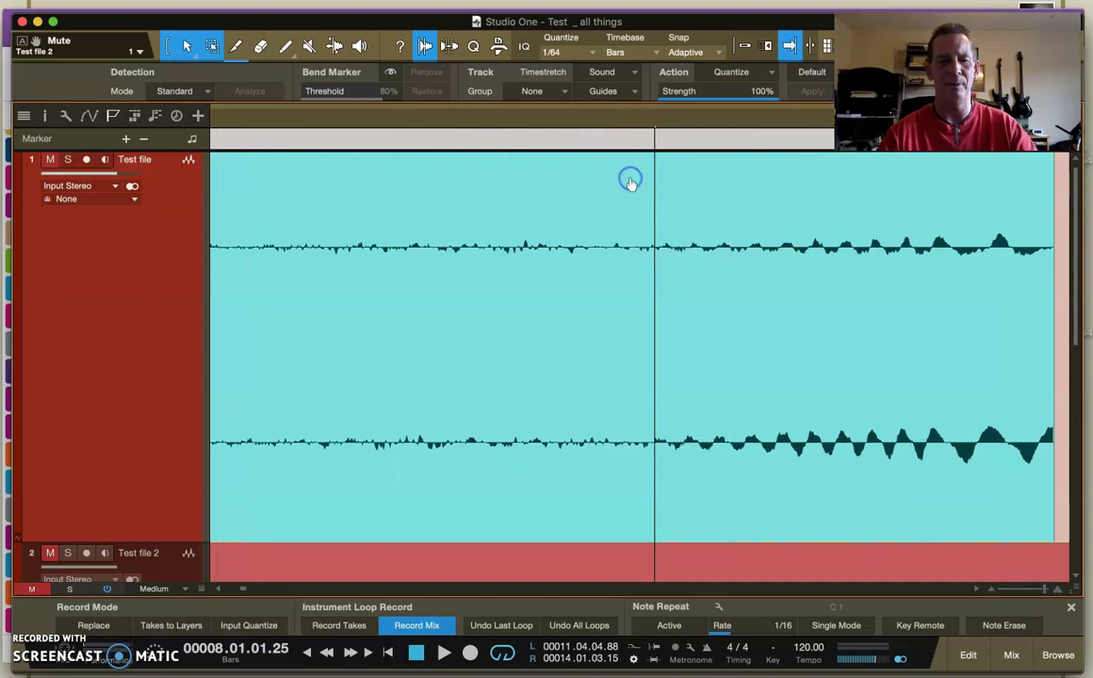
pyautogui.press('3')
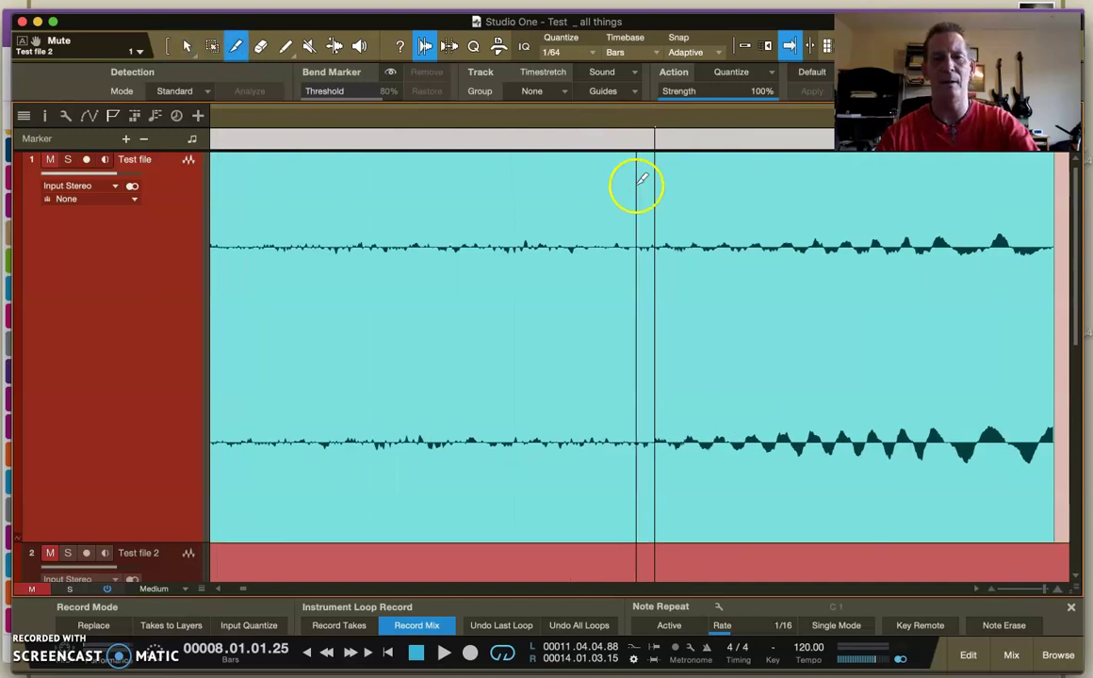
pyautogui.click(655, 293)
# Step: Delete the short piece of the cyan event after the split
pyautogui.press('1')
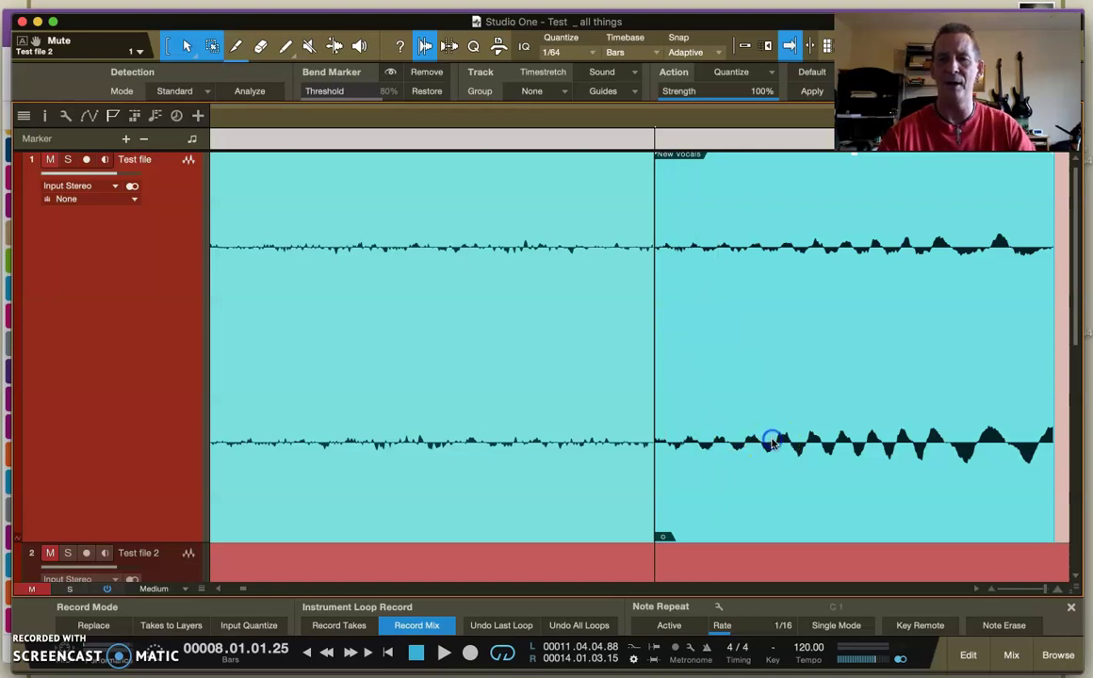
pyautogui.press('Delete')
pyautogui.press('w')
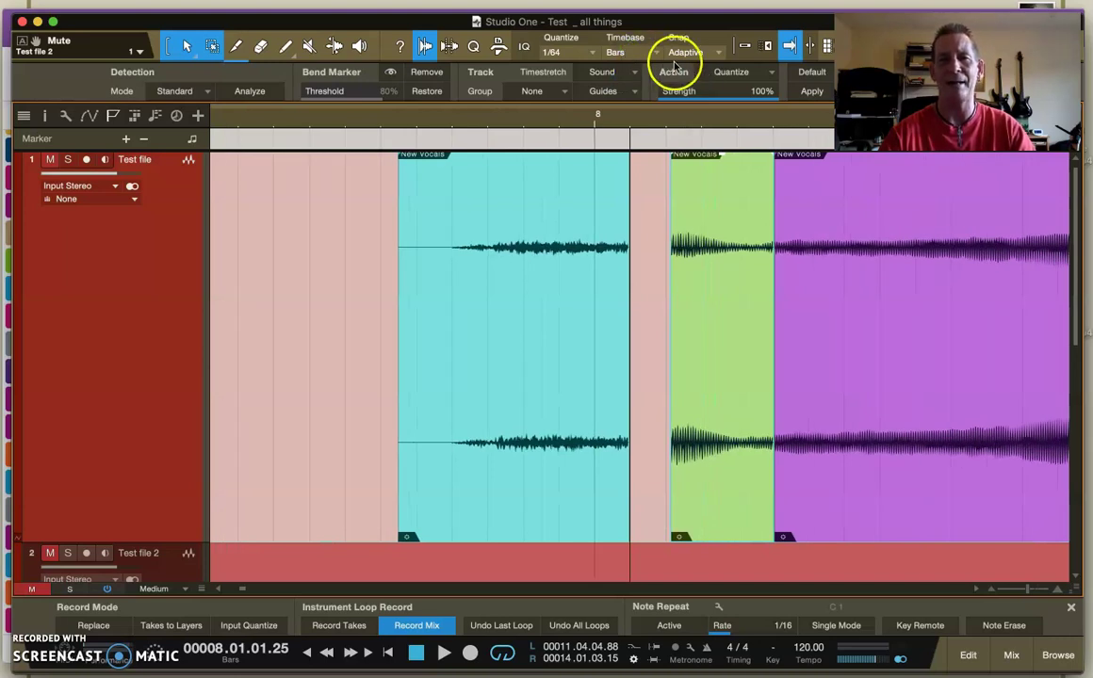
# Step: Trim the cyan event's end back well before bar 8 and extend the green event's start to a point just before bar 8
pyautogui.moveTo(632, 271); pyautogui.dragTo(526, 277)
pyautogui.moveTo(673, 289); pyautogui.dragTo(556, 287)
# Step: Trim the purple event's start to a later point and extend the green event's end partway into the gap
pyautogui.moveTo(632, 121); pyautogui.dragTo(556, 142)
pyautogui.moveTo(838, 241); pyautogui.dragTo(959, 247)
pyautogui.moveTo(838, 281); pyautogui.dragTo(916, 280)
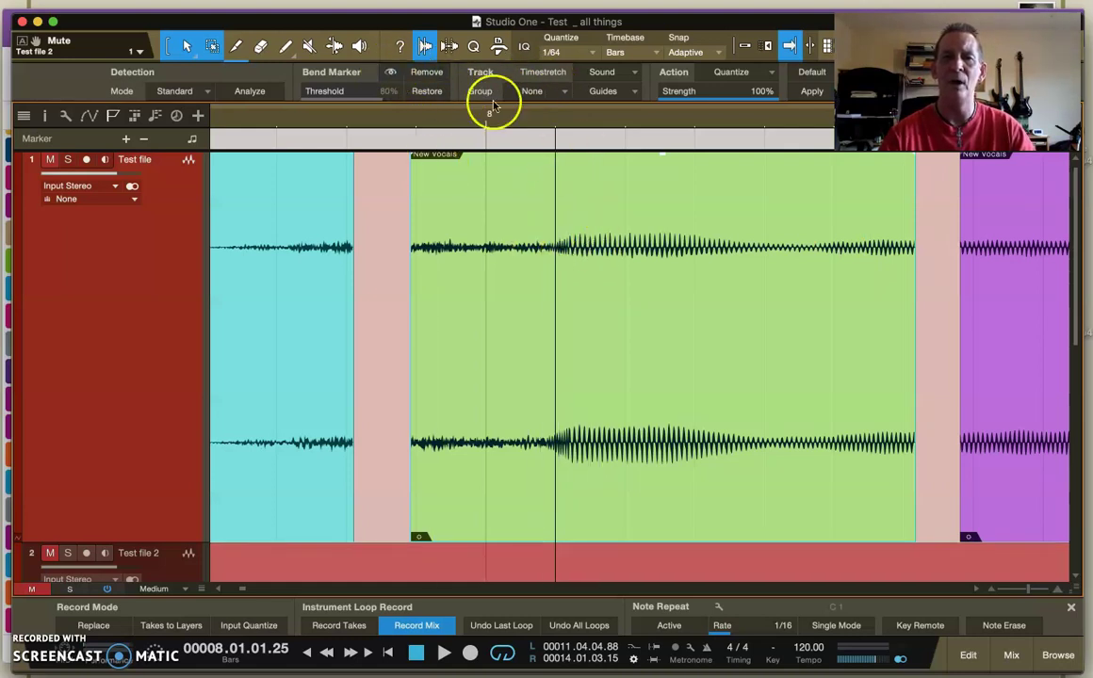
# Step: Show the bend markers and use the Bend tool to add markers near the green event's end and at bar 8
pyautogui.click(333, 46)
pyautogui.click(390, 74)
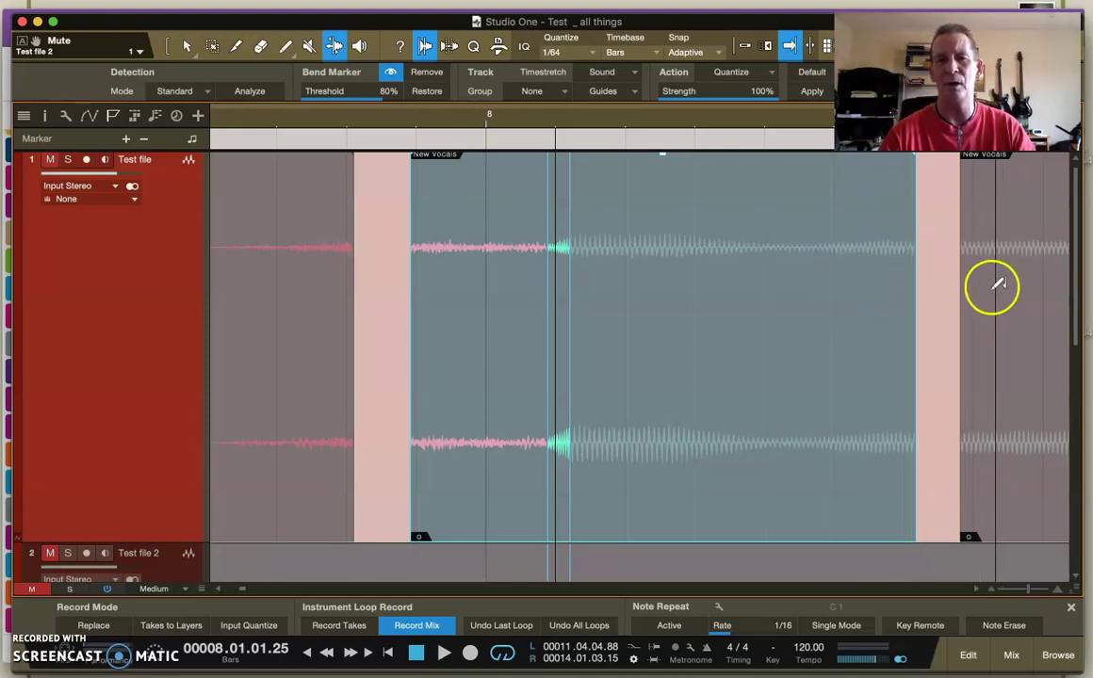
pyautogui.click(882, 318)
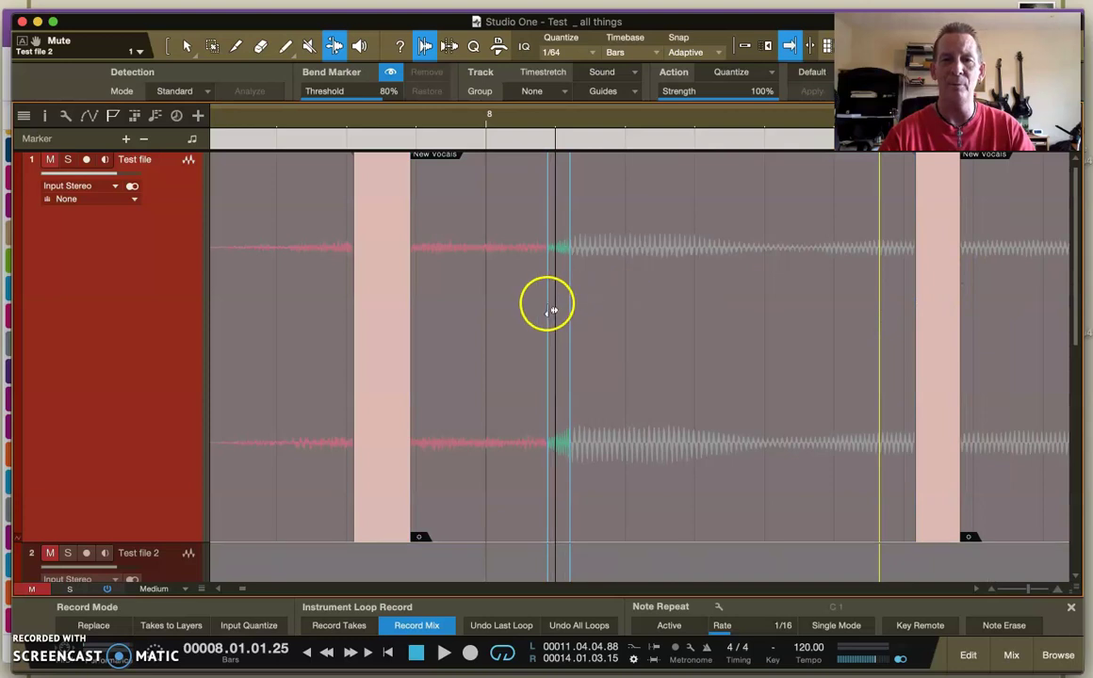
pyautogui.click(487, 295)
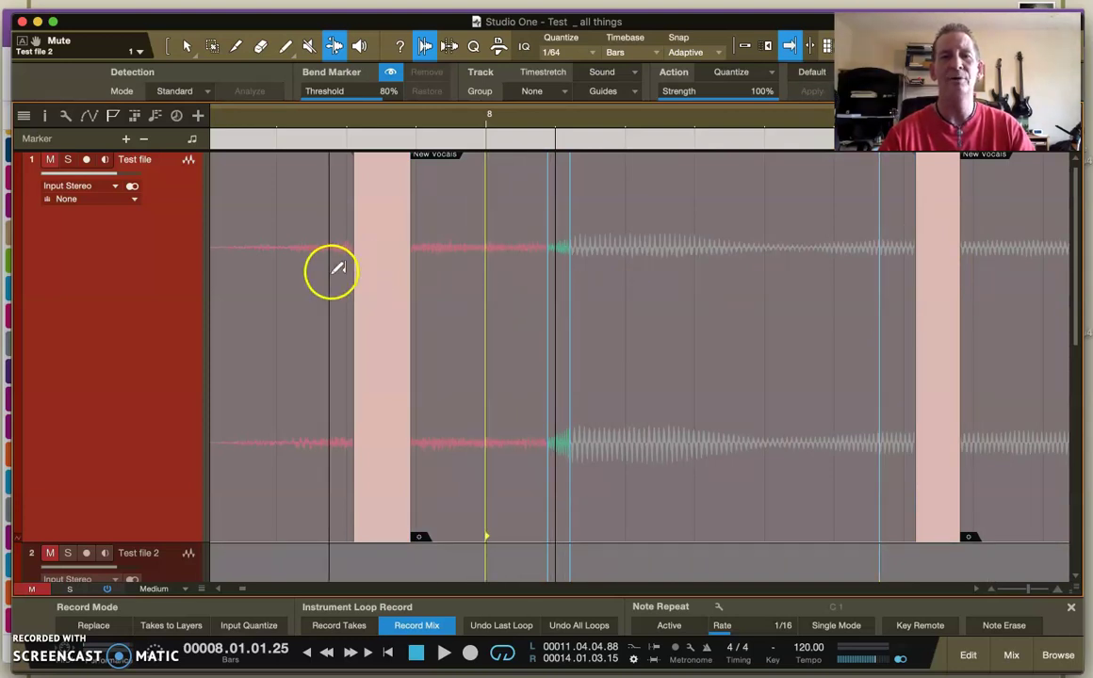
# Step: Delete the two old bend markers shortly after bar 8 in the green event
pyautogui.rightClick(552, 287)
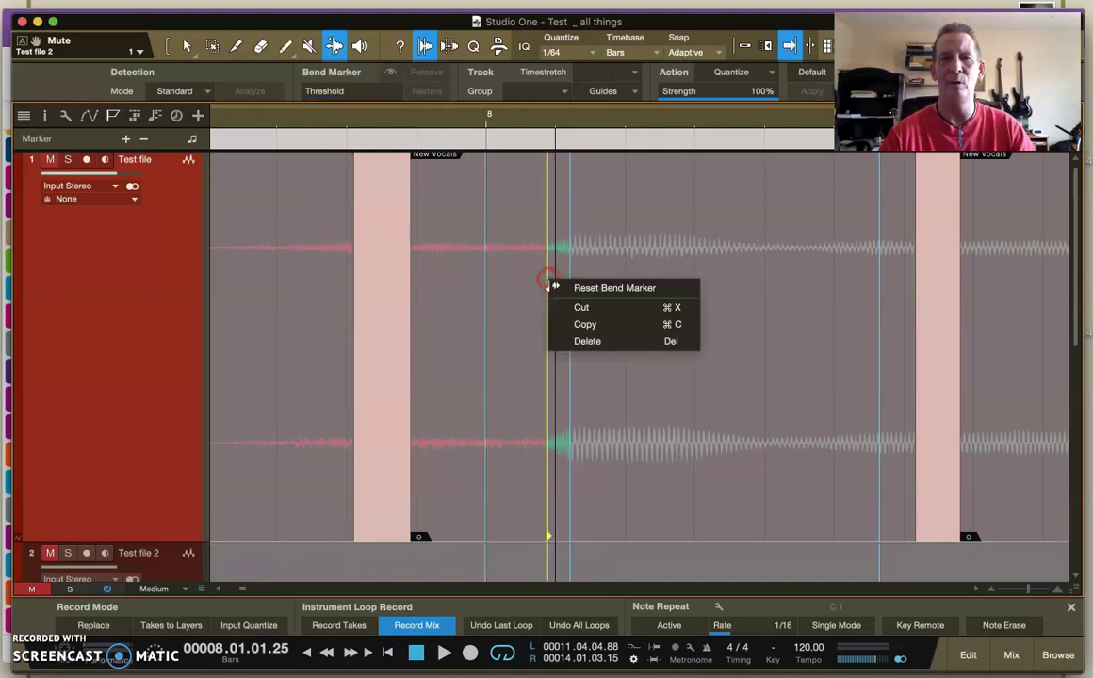
pyautogui.click(589, 341)
pyautogui.click(575, 306)
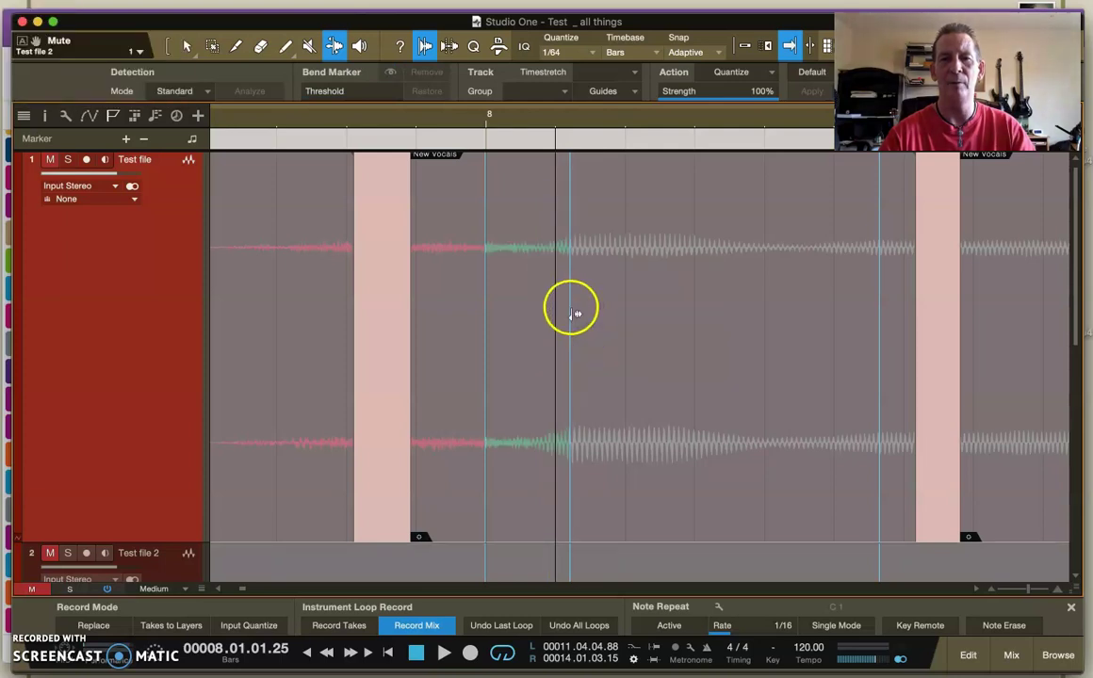
pyautogui.rightClick(571, 307)
pyautogui.click(613, 369)
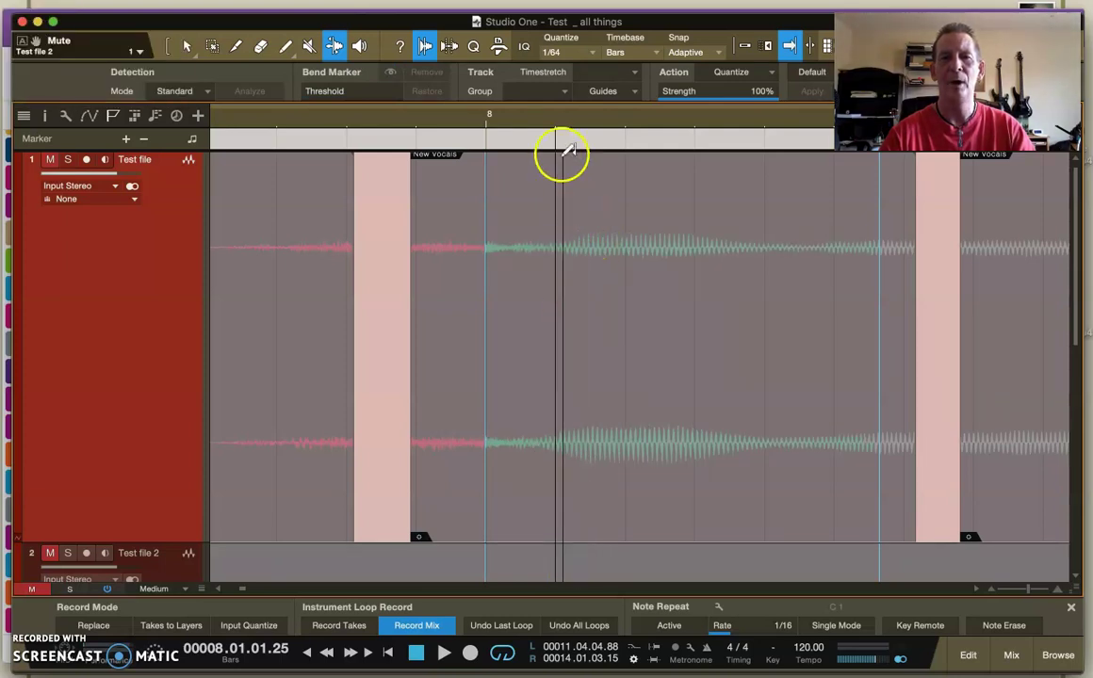
# Step: Add a bend marker at the voiced onset in the green event and move it onto the grid line just after it
pyautogui.moveTo(552, 127); pyautogui.dragTo(597, 154)
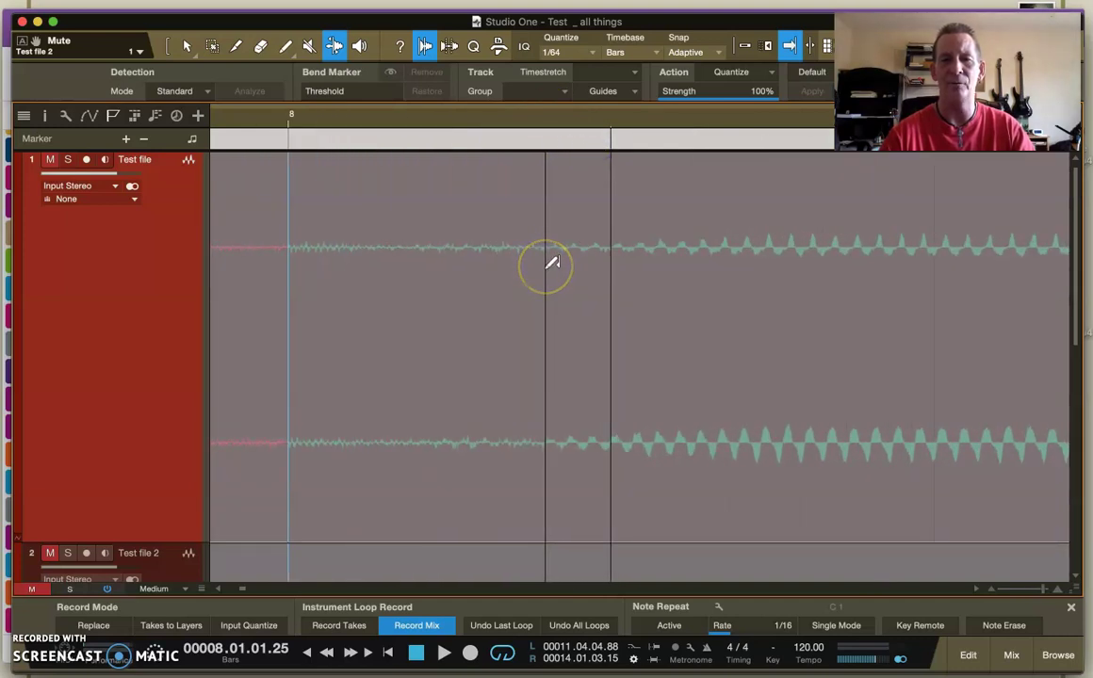
pyautogui.click(546, 265)
pyautogui.click(573, 149)
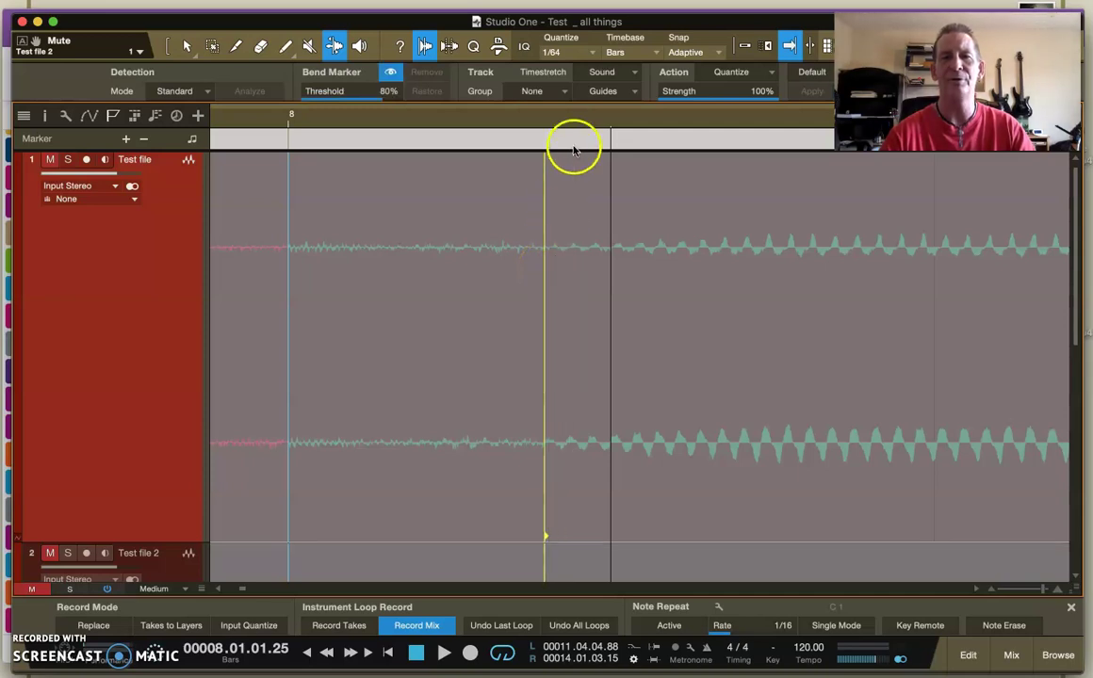
pyautogui.moveTo(576, 118)
pyautogui.mouseDown()
pyautogui.moveTo(579, 104)
pyautogui.moveTo(576, 127)
pyautogui.mouseUp()
pyautogui.moveTo(528, 273); pyautogui.dragTo(630, 268)
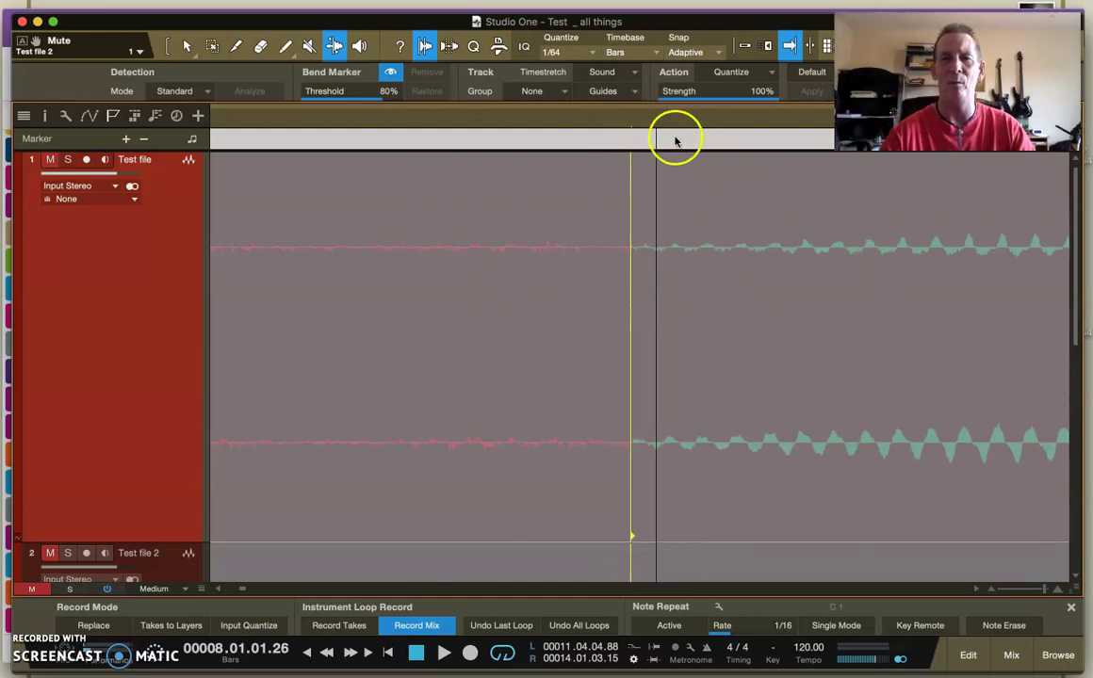
pyautogui.moveTo(658, 122); pyautogui.dragTo(611, 67)
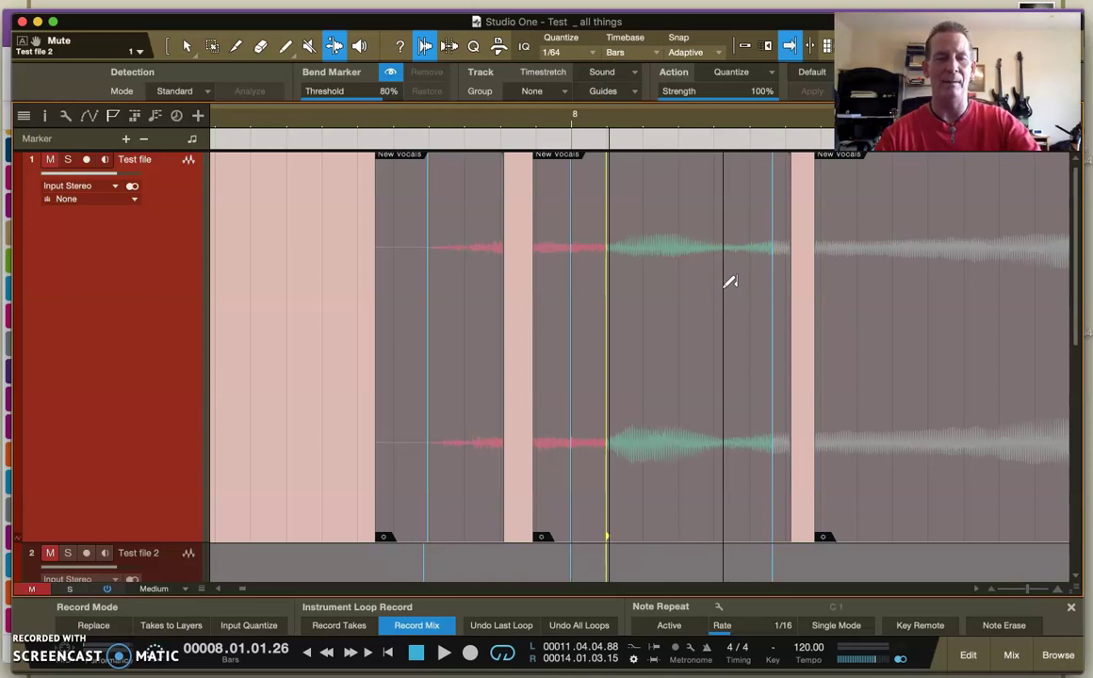
# Step: Hide the bend markers and split the green event at 8.01.01.25, where its voiced sound begins
pyautogui.press('1')
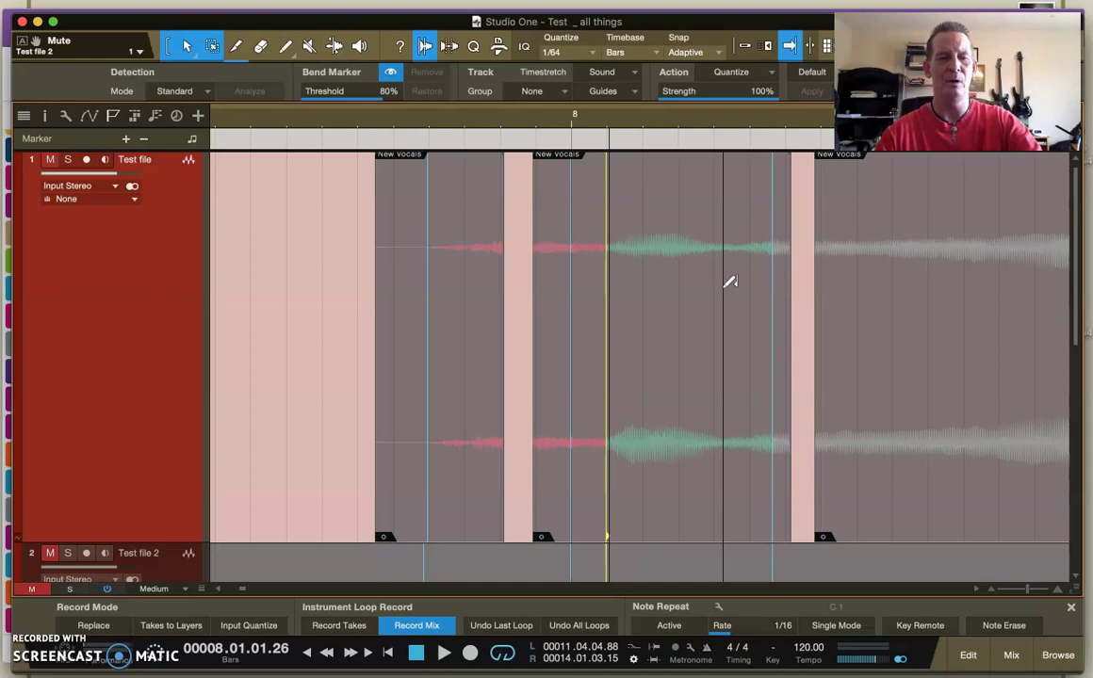
pyautogui.press('3')
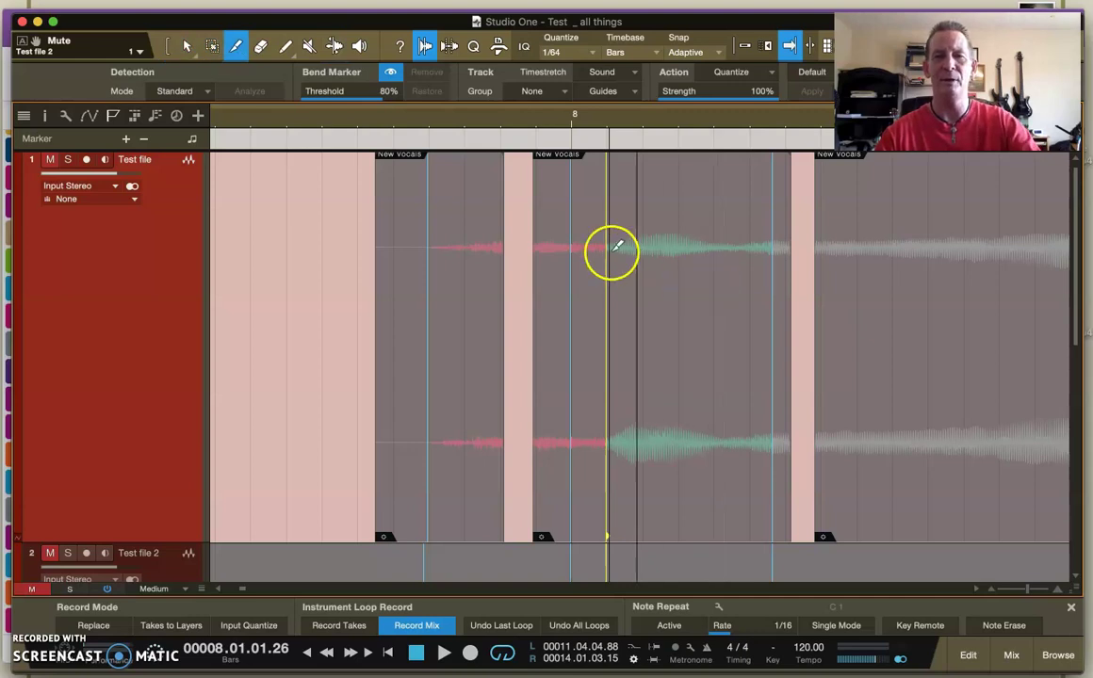
pyautogui.click(392, 73)
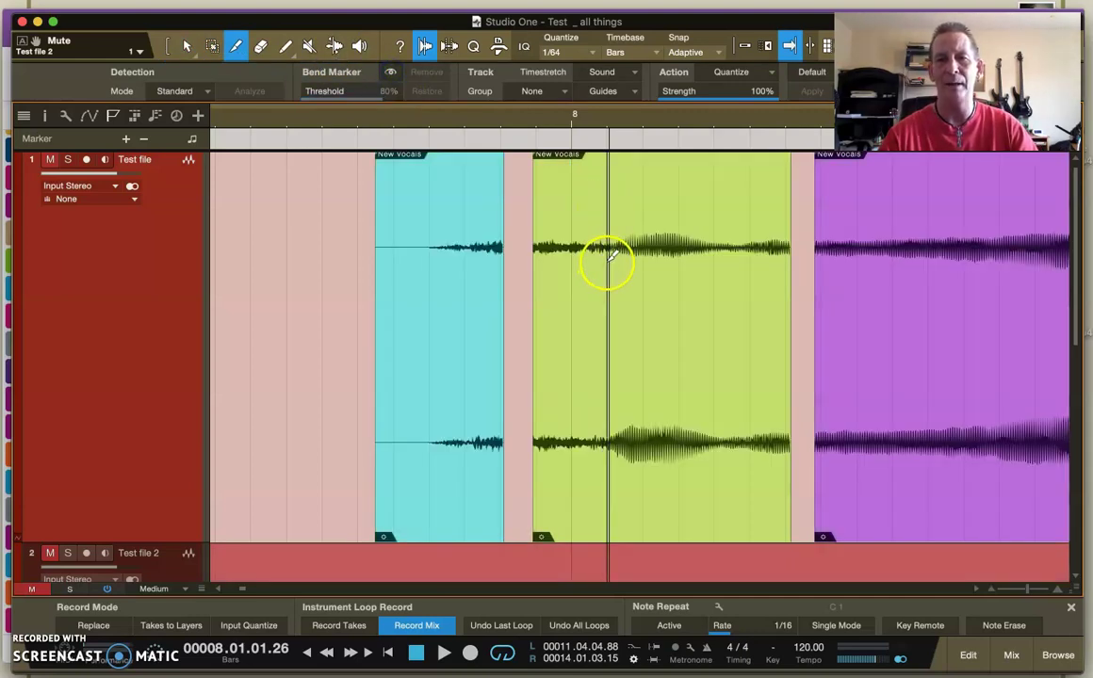
pyautogui.moveTo(607, 115); pyautogui.dragTo(609, 181)
pyautogui.moveTo(575, 126); pyautogui.dragTo(573, 253)
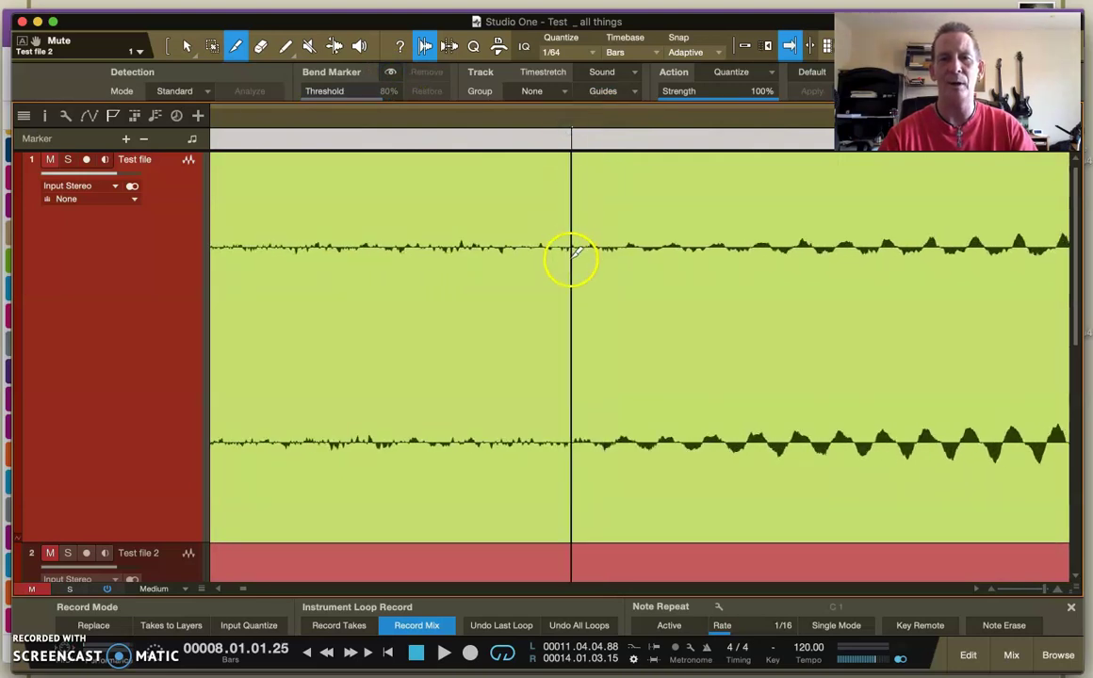
pyautogui.click(574, 252)
pyautogui.click(606, 92)
# Step: Delete the short piece of the green event before the split
pyautogui.moveTo(598, 390); pyautogui.dragTo(612, 415)
pyautogui.press('1')
pyautogui.click(605, 456)
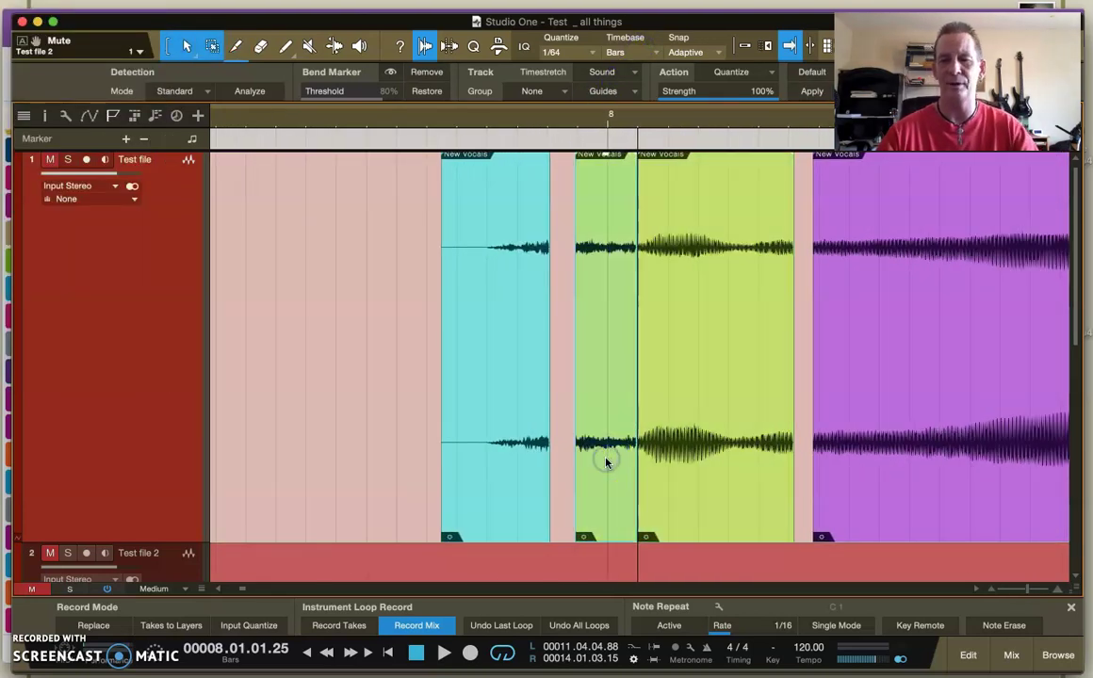
pyautogui.press('Delete')
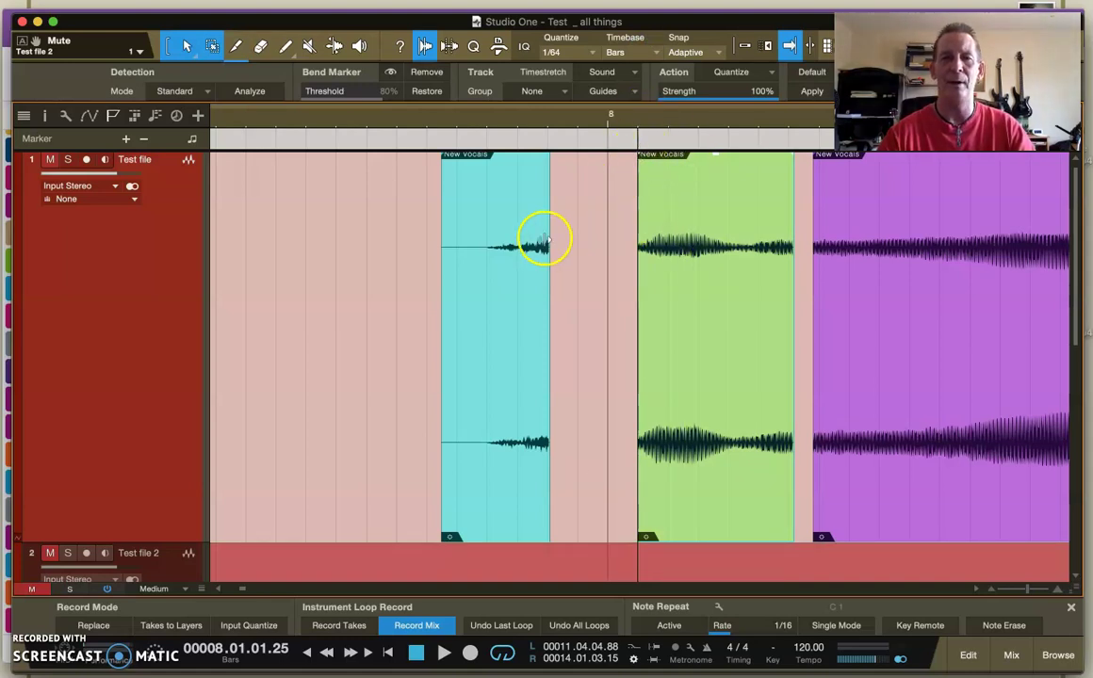
# Step: Extend the end of the cyan event and the start of the green event until they meet at 8.01.01.25
pyautogui.moveTo(549, 227); pyautogui.dragTo(637, 222)
pyautogui.moveTo(640, 111); pyautogui.dragTo(642, 195)
pyautogui.moveTo(560, 211)
pyautogui.mouseDown()
pyautogui.moveTo(594, 211)
pyautogui.moveTo(563, 214)
pyautogui.moveTo(579, 205)
pyautogui.moveTo(568, 202)
pyautogui.mouseUp()
pyautogui.moveTo(564, 121); pyautogui.dragTo(563, 157)
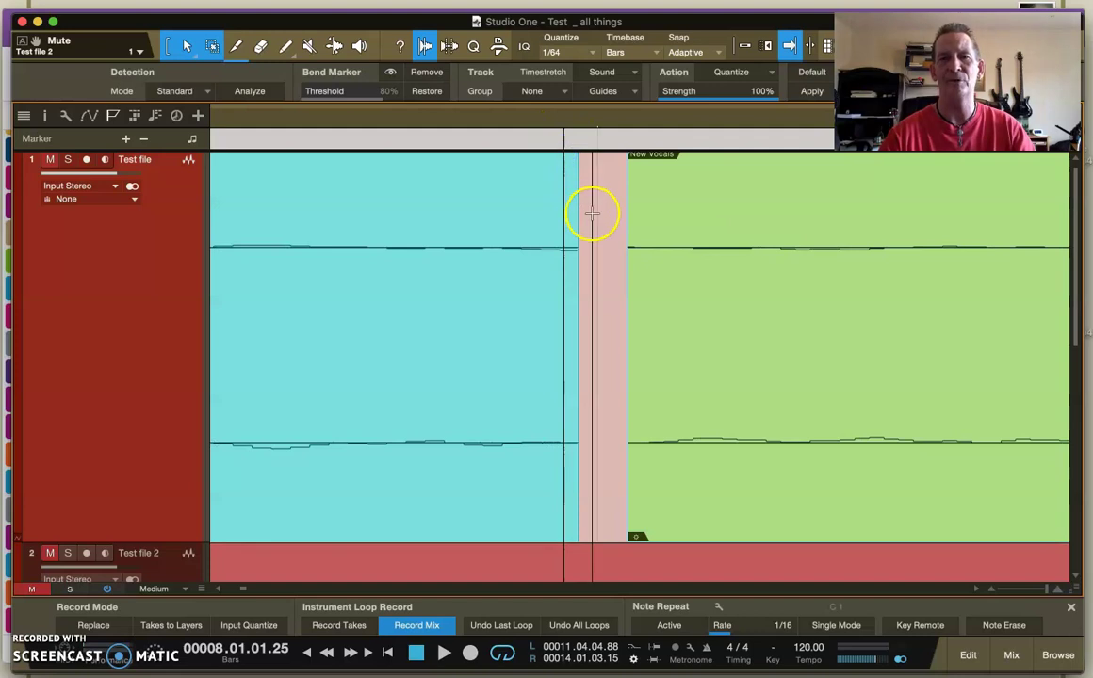
pyautogui.moveTo(577, 210); pyautogui.dragTo(602, 218)
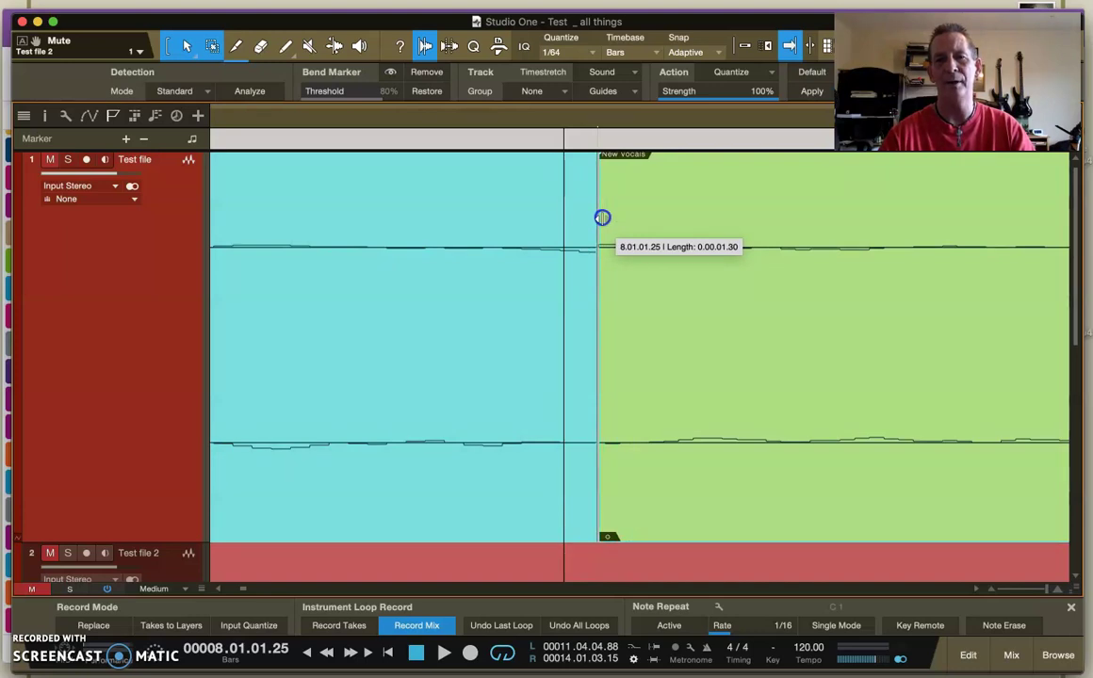
pyautogui.moveTo(602, 218); pyautogui.dragTo(602, 218)
# Step: Extend the start of the purple event back to the end of the green event, closing the gap
pyautogui.moveTo(611, 137); pyautogui.dragTo(624, 28)
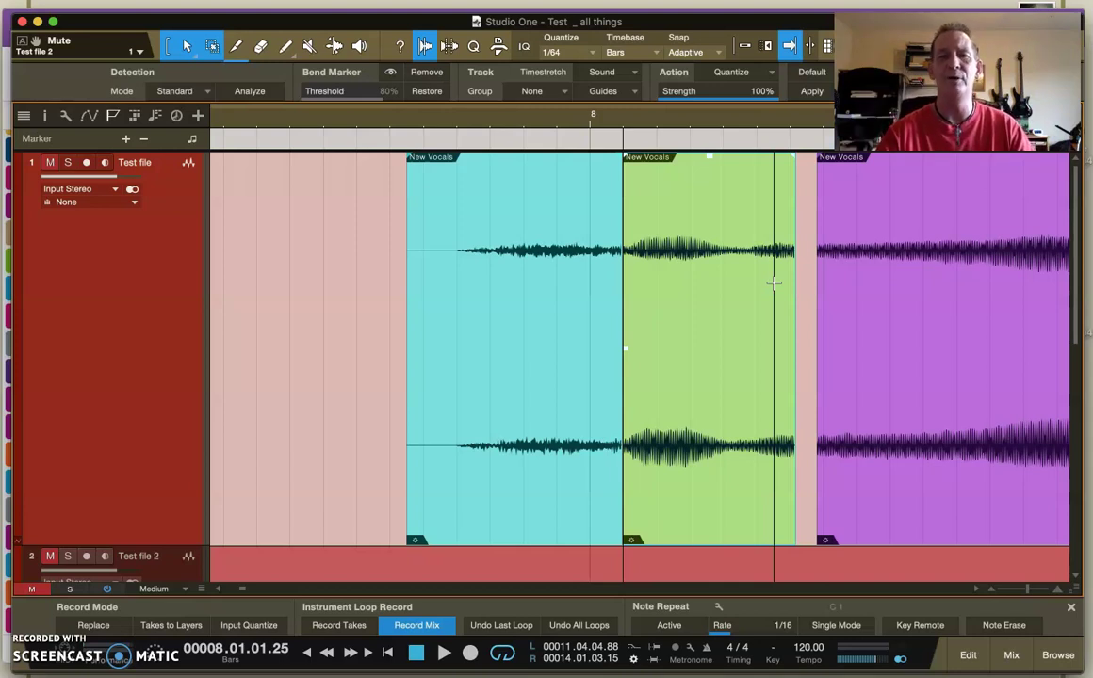
pyautogui.moveTo(816, 271); pyautogui.dragTo(795, 269)
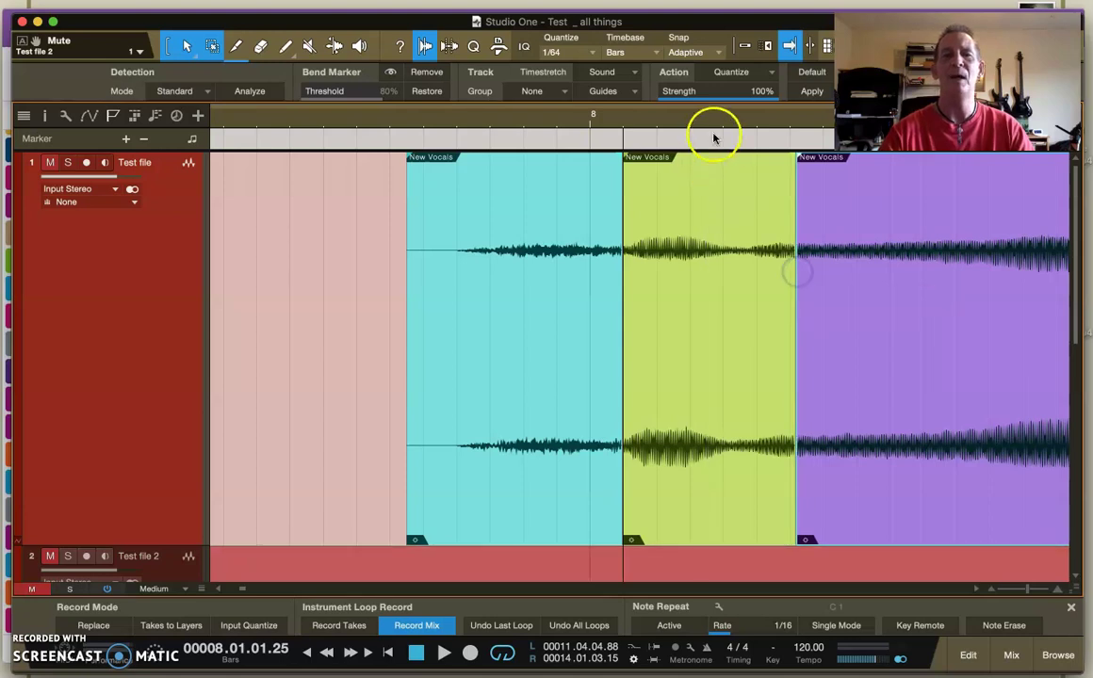
pyautogui.moveTo(711, 121); pyautogui.dragTo(553, 125)
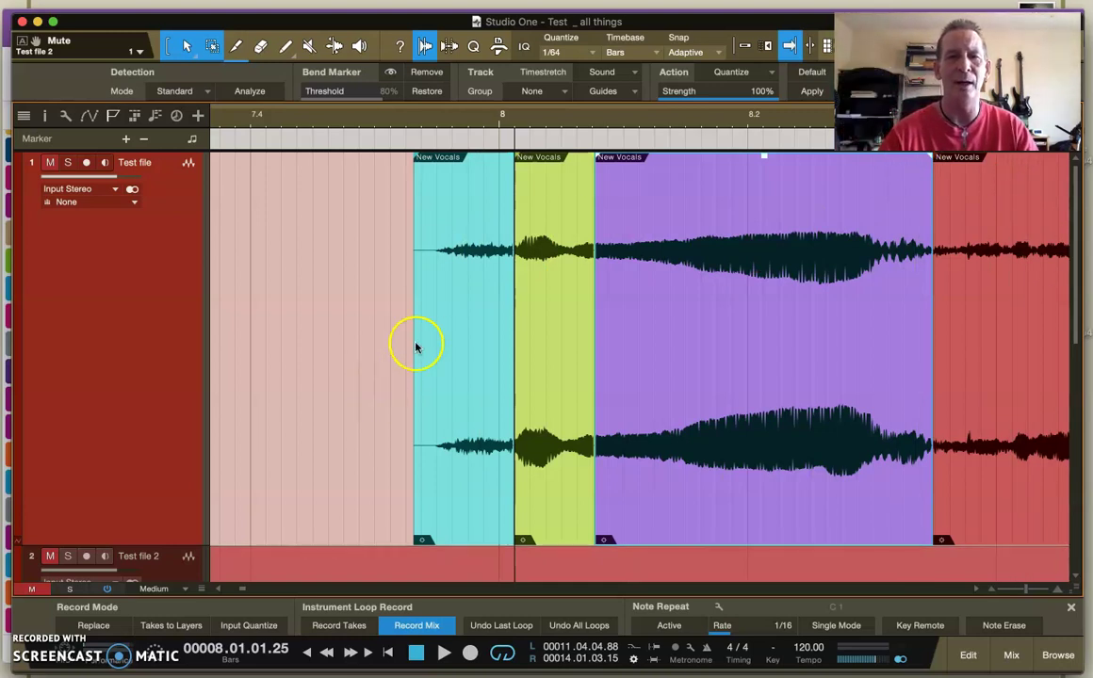
# Step: Balance the vocal events by lowering the cyan event's gain slightly and raising the green and purple events' gain slightly
pyautogui.moveTo(473, 154); pyautogui.dragTo(473, 168)
pyautogui.click(553, 168)
pyautogui.moveTo(553, 163); pyautogui.dragTo(551, 151)
pyautogui.moveTo(763, 161); pyautogui.dragTo(765, 150)
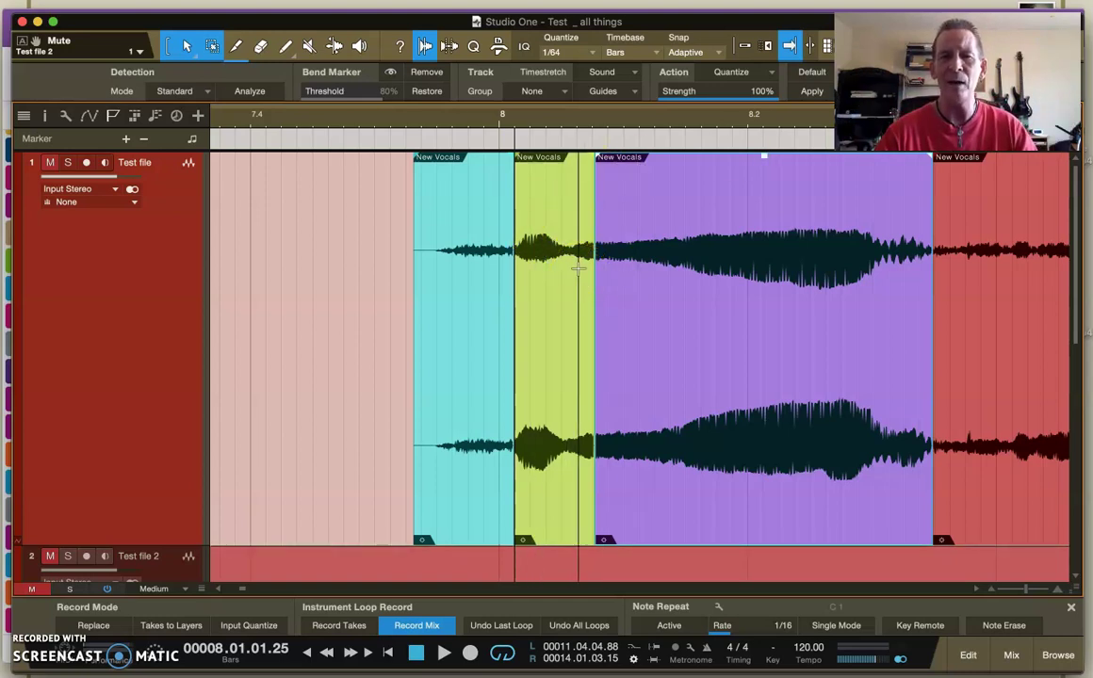
# Step: Show the track's Volume automation and add points at the breath's start, 8.1.1.22, the following dip and the long sound's end
pyautogui.click(90, 117)
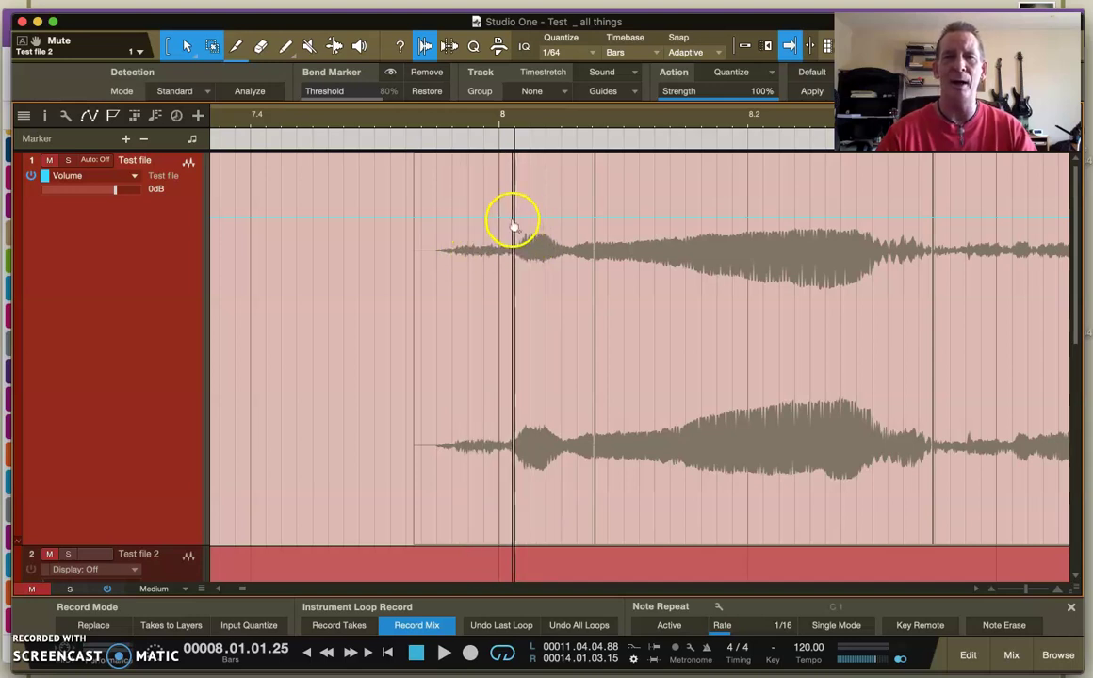
pyautogui.click(514, 218)
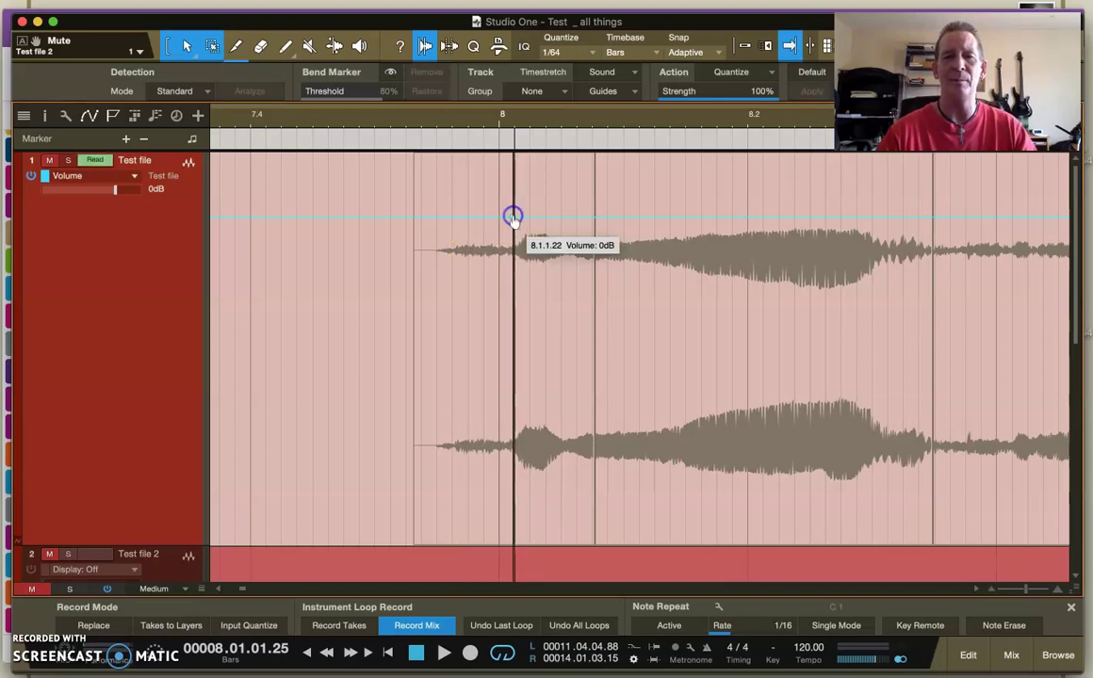
pyautogui.moveTo(466, 211); pyautogui.dragTo(438, 220)
pyautogui.click(438, 218)
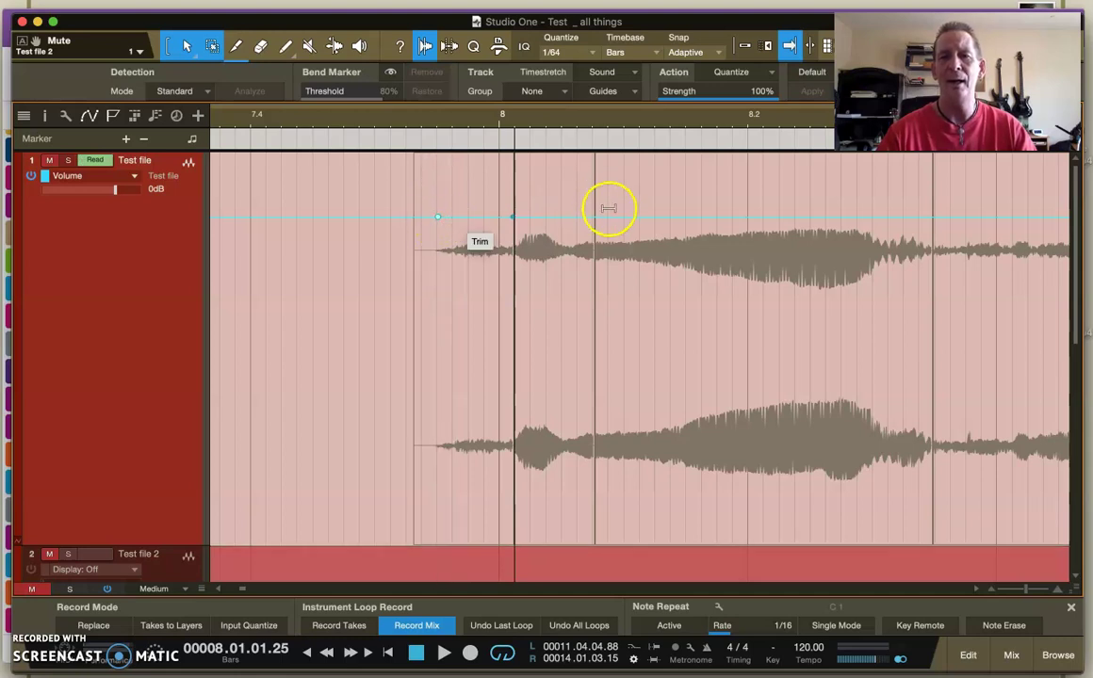
pyautogui.click(565, 218)
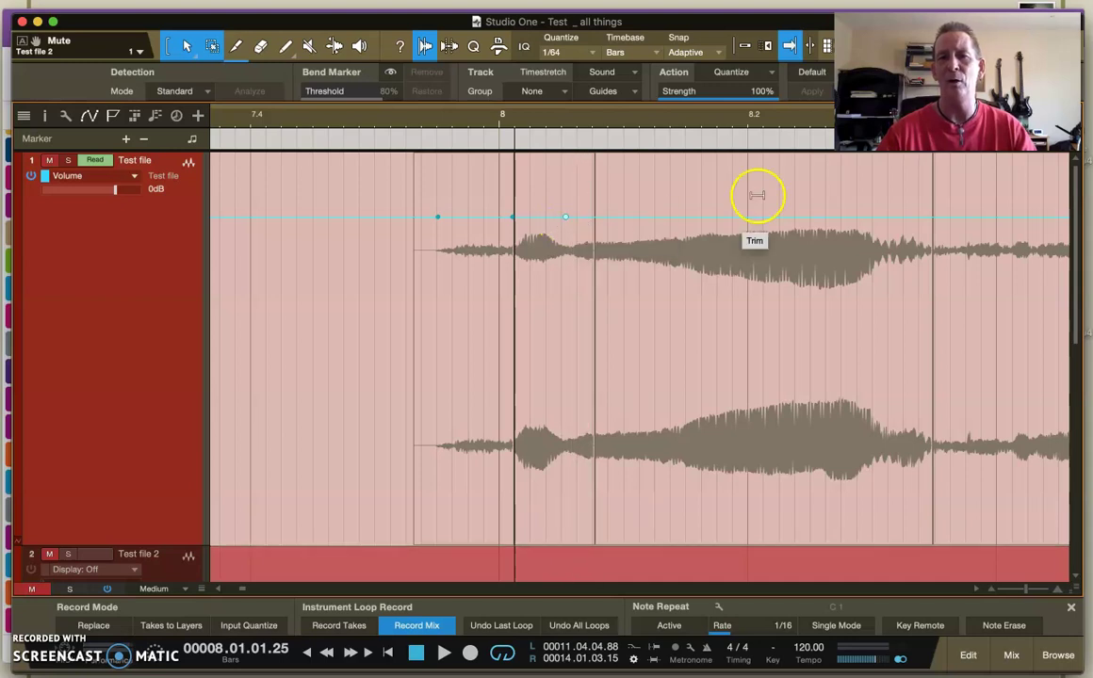
pyautogui.click(884, 218)
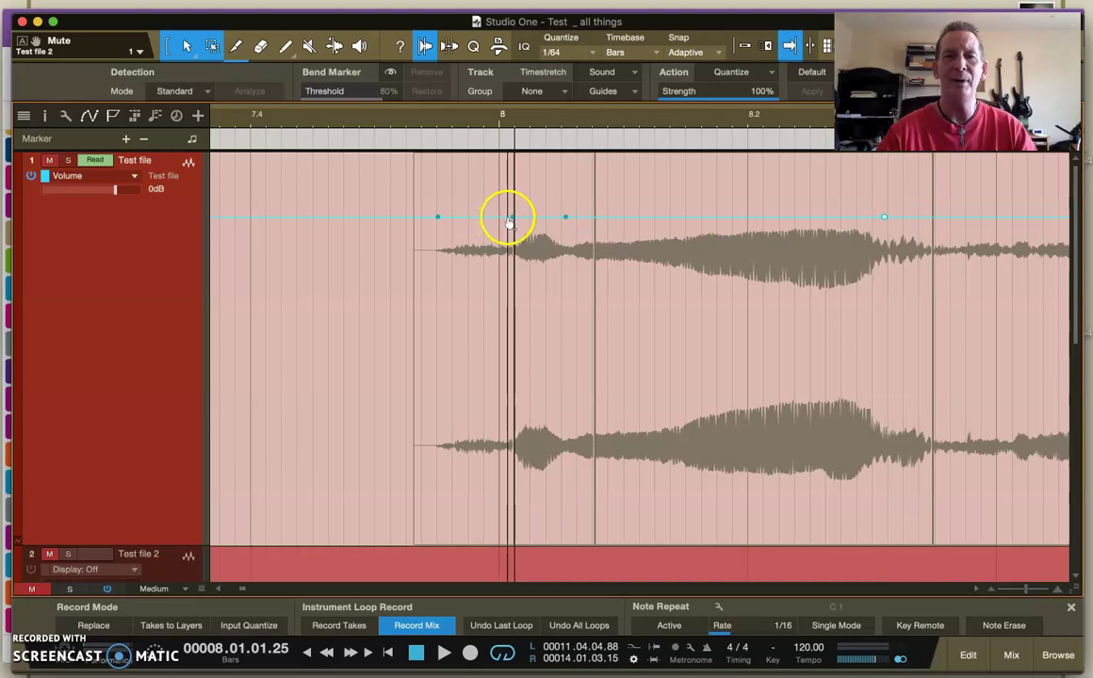
# Step: Add a volume point just before the voiced onset after bar 8 and raise it slightly to lift the breath sound
pyautogui.moveTo(505, 122); pyautogui.dragTo(526, 156)
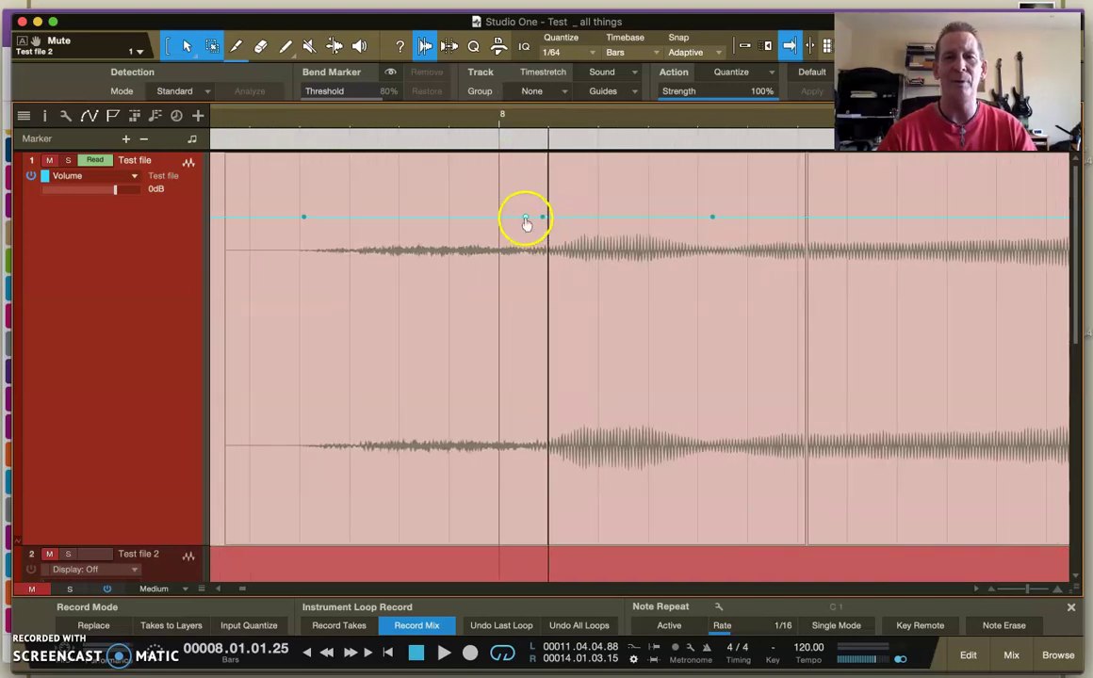
pyautogui.moveTo(526, 220)
pyautogui.moveTo(526, 219); pyautogui.dragTo(536, 209)
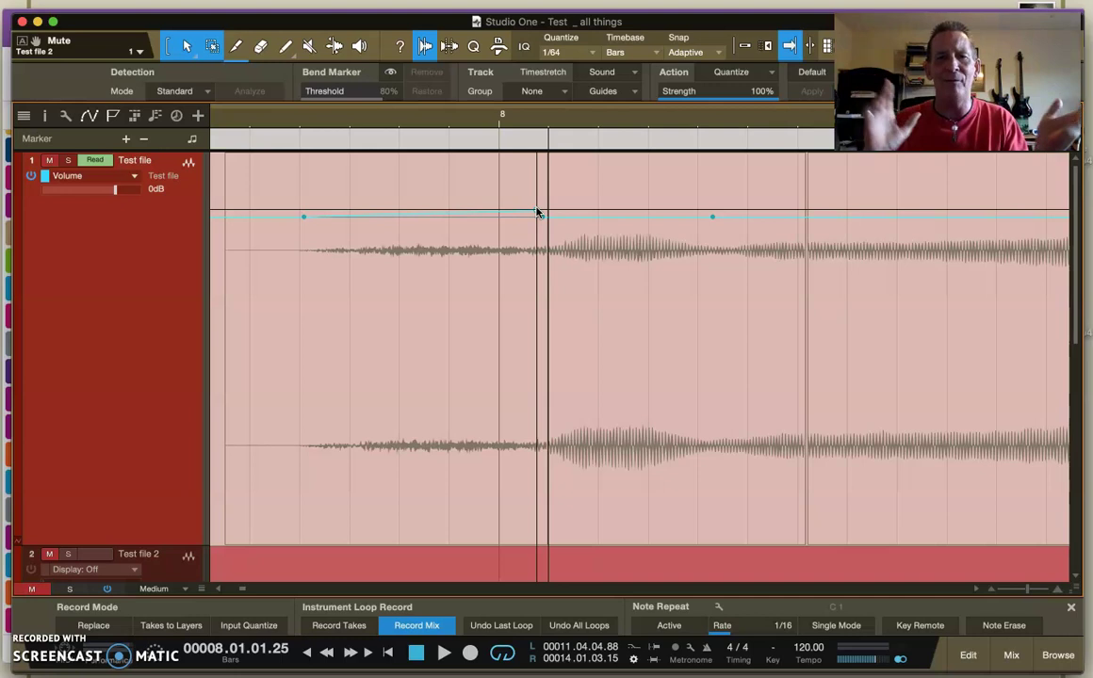
pyautogui.moveTo(537, 213)
pyautogui.mouseDown()
pyautogui.moveTo(525, 219)
pyautogui.moveTo(534, 188)
pyautogui.moveTo(456, 217)
pyautogui.moveTo(548, 202)
pyautogui.mouseUp()
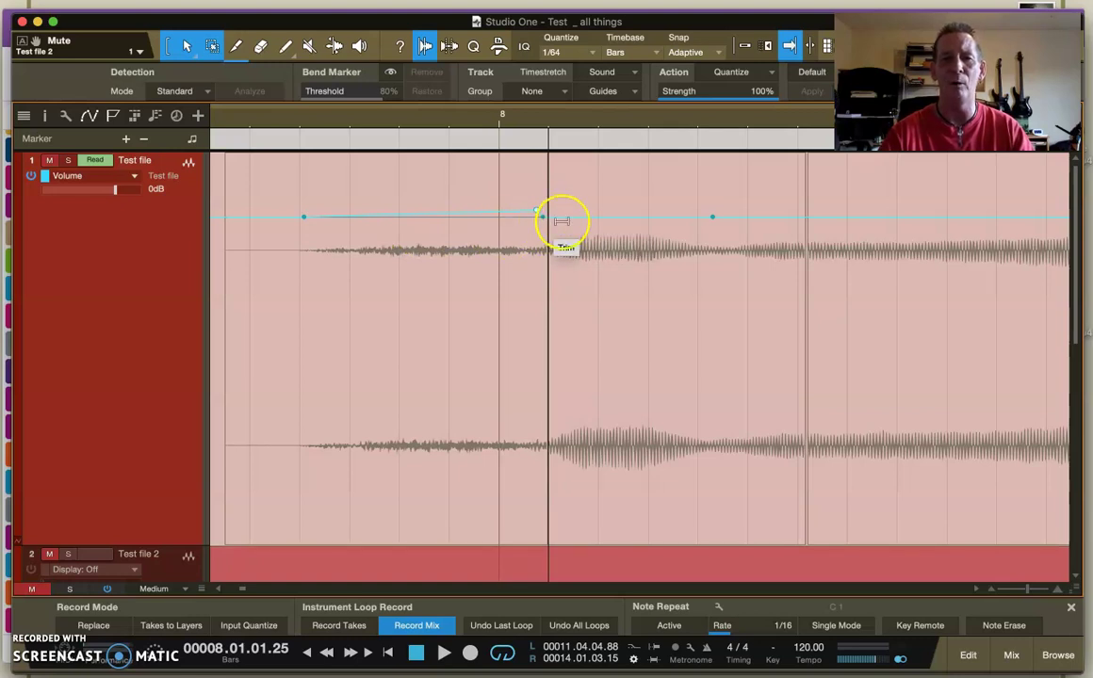
# Step: Raise the volume envelope slightly from the voiced onset after bar 8 to the dip, adding points to shape the section's edges
pyautogui.click(601, 221)
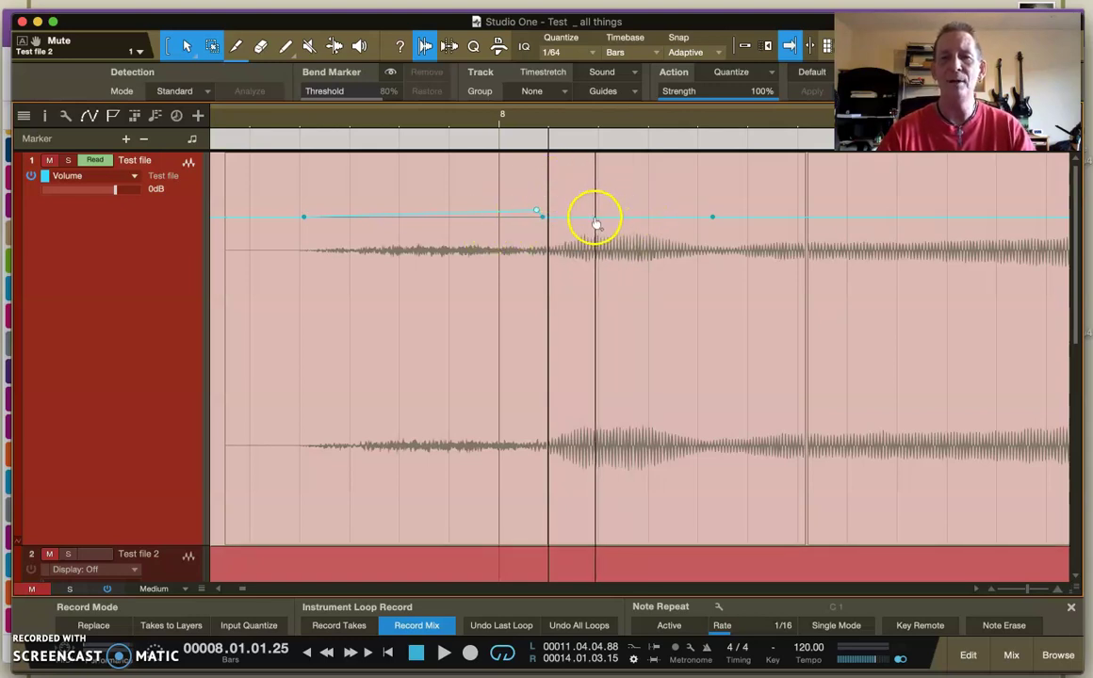
pyautogui.click(618, 182)
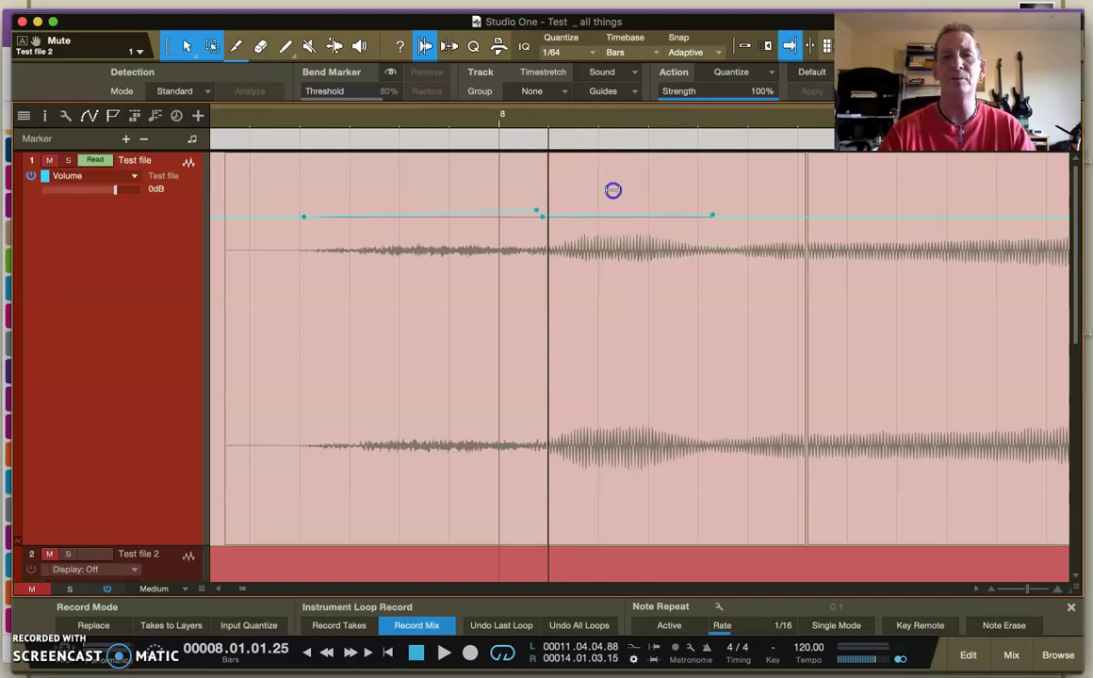
pyautogui.moveTo(542, 123); pyautogui.dragTo(541, 150)
pyautogui.click(554, 218)
pyautogui.moveTo(551, 214); pyautogui.dragTo(559, 214)
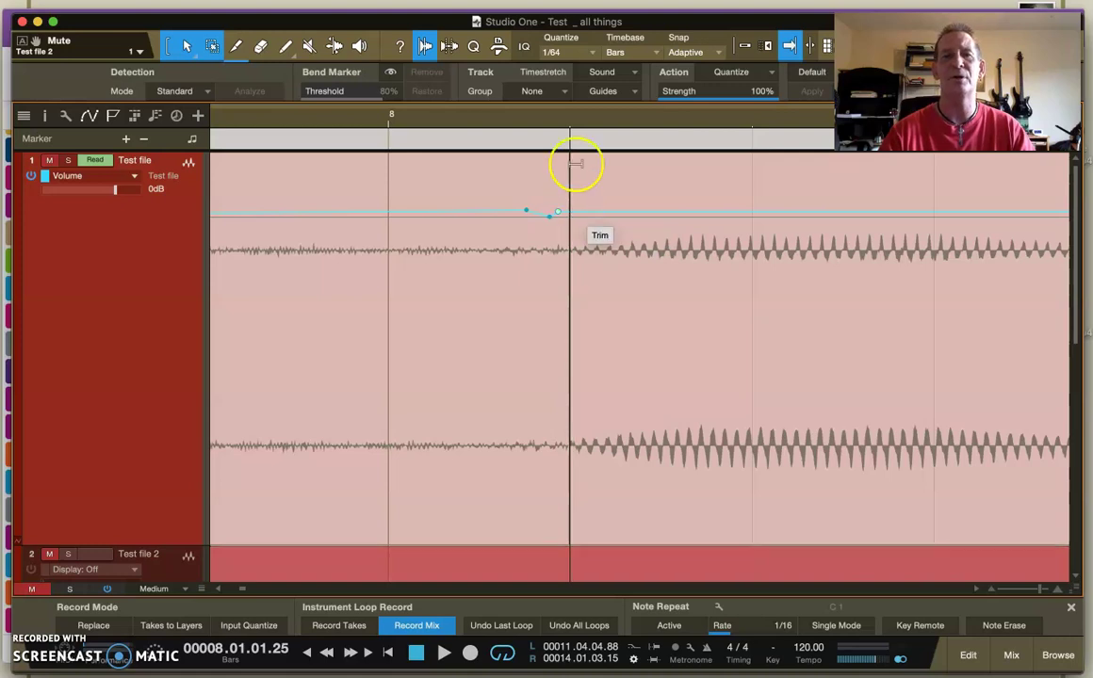
pyautogui.moveTo(592, 116); pyautogui.dragTo(543, 83)
pyautogui.moveTo(630, 222); pyautogui.dragTo(630, 221)
pyautogui.moveTo(693, 115); pyautogui.dragTo(586, 97)
pyautogui.press('e')
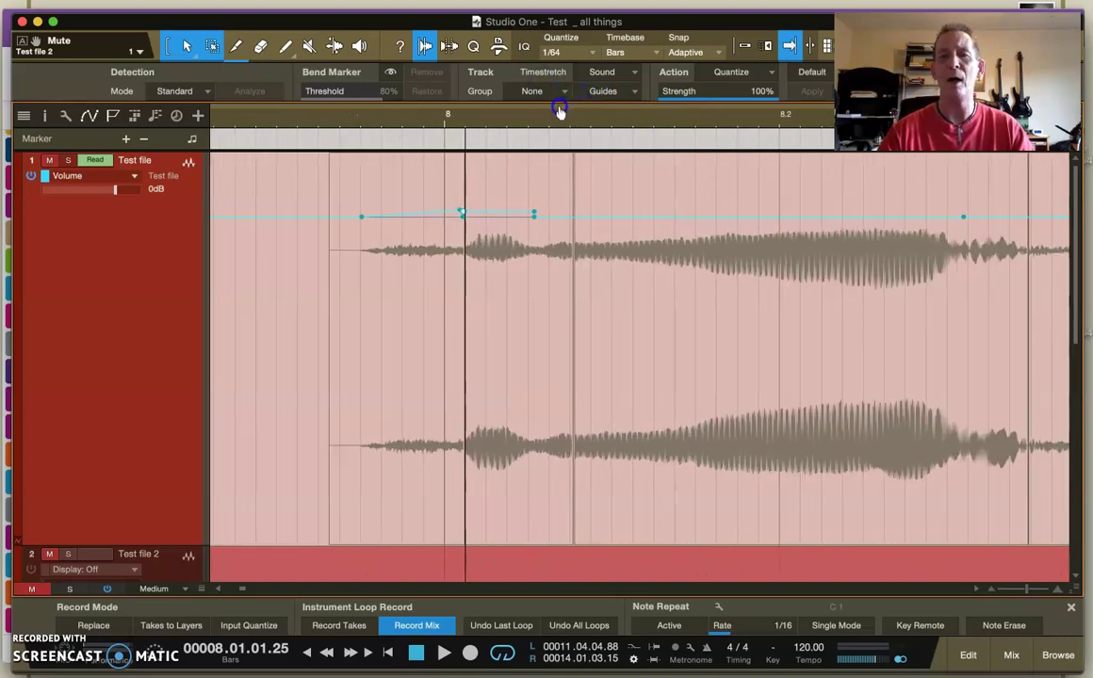
# Step: Add two volume points over the long sustained sound, one before and one after 8.2, and raise them with the later one highest
pyautogui.click(837, 217)
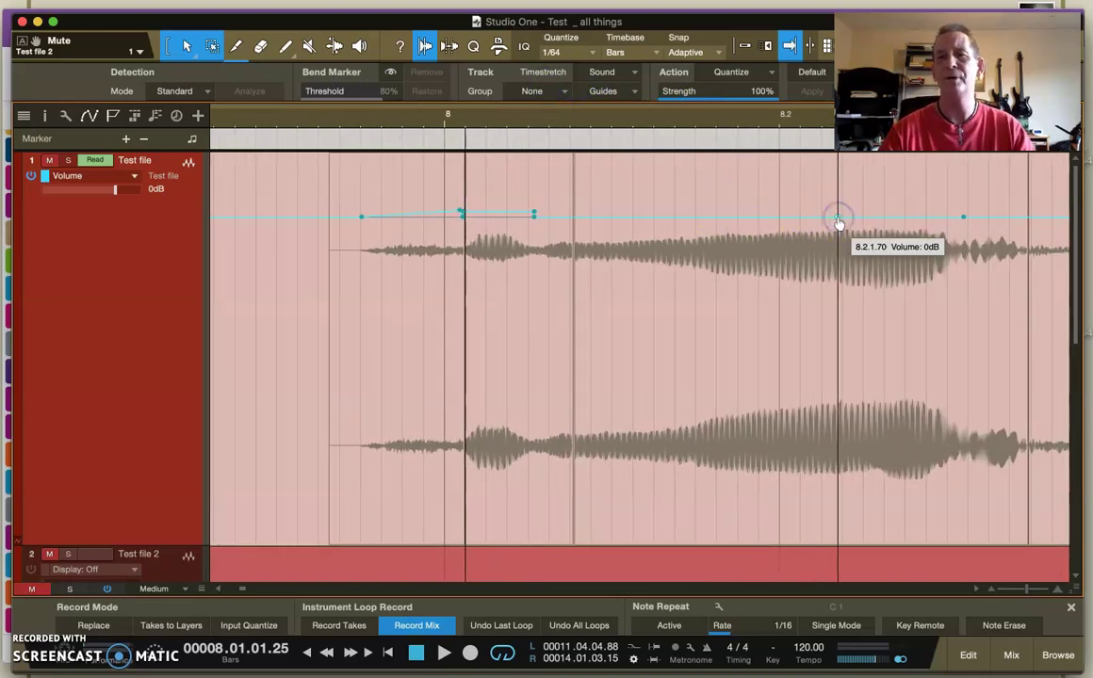
pyautogui.moveTo(837, 218)
pyautogui.mouseDown()
pyautogui.moveTo(854, 201)
pyautogui.moveTo(858, 210)
pyautogui.mouseUp()
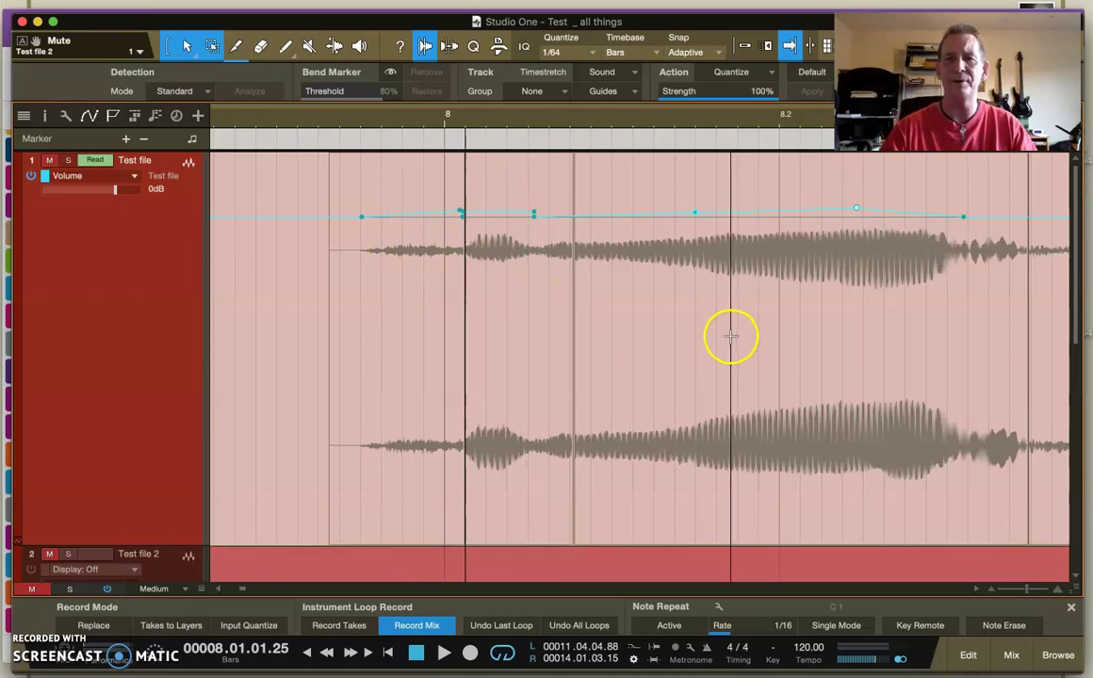
pyautogui.moveTo(732, 336)
pyautogui.mouseDown()
pyautogui.moveTo(654, 263)
pyautogui.moveTo(670, 309)
pyautogui.mouseUp()
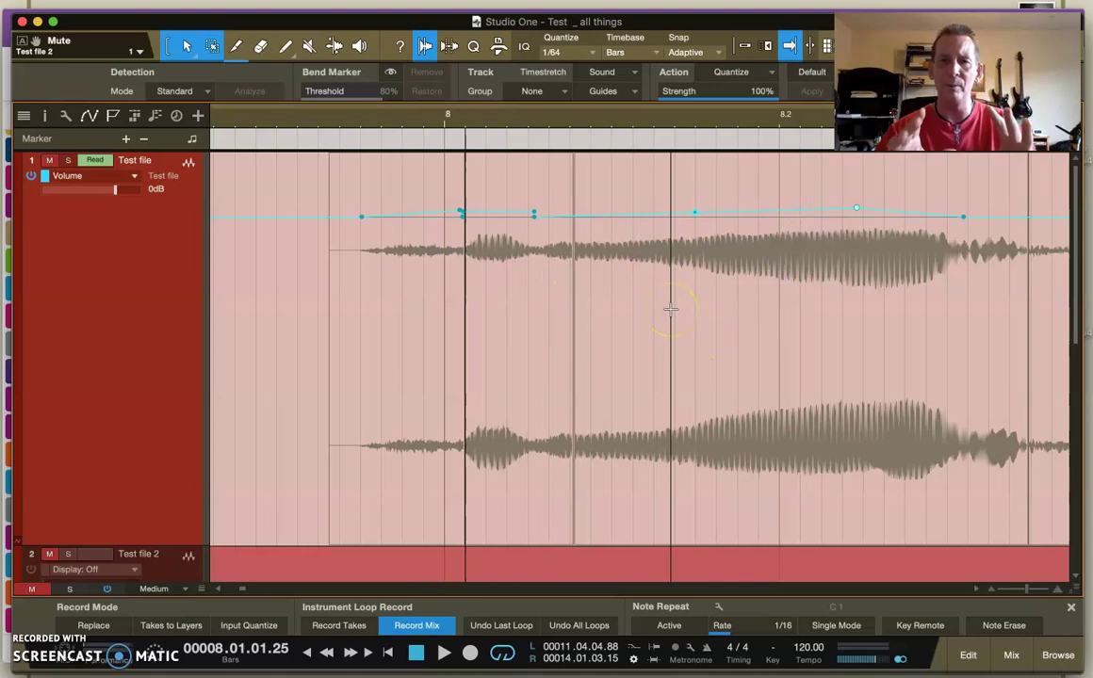
# Step: Lower the volume point before 8.2 back to the baseline so the rise starts there
pyautogui.moveTo(403, 215)
pyautogui.mouseDown()
pyautogui.moveTo(531, 195)
pyautogui.moveTo(810, 217)
pyautogui.moveTo(858, 200)
pyautogui.moveTo(896, 213)
pyautogui.mouseUp()
pyautogui.click(895, 212)
pyautogui.click(907, 215)
pyautogui.click(794, 219)
pyautogui.moveTo(794, 219); pyautogui.dragTo(695, 219)
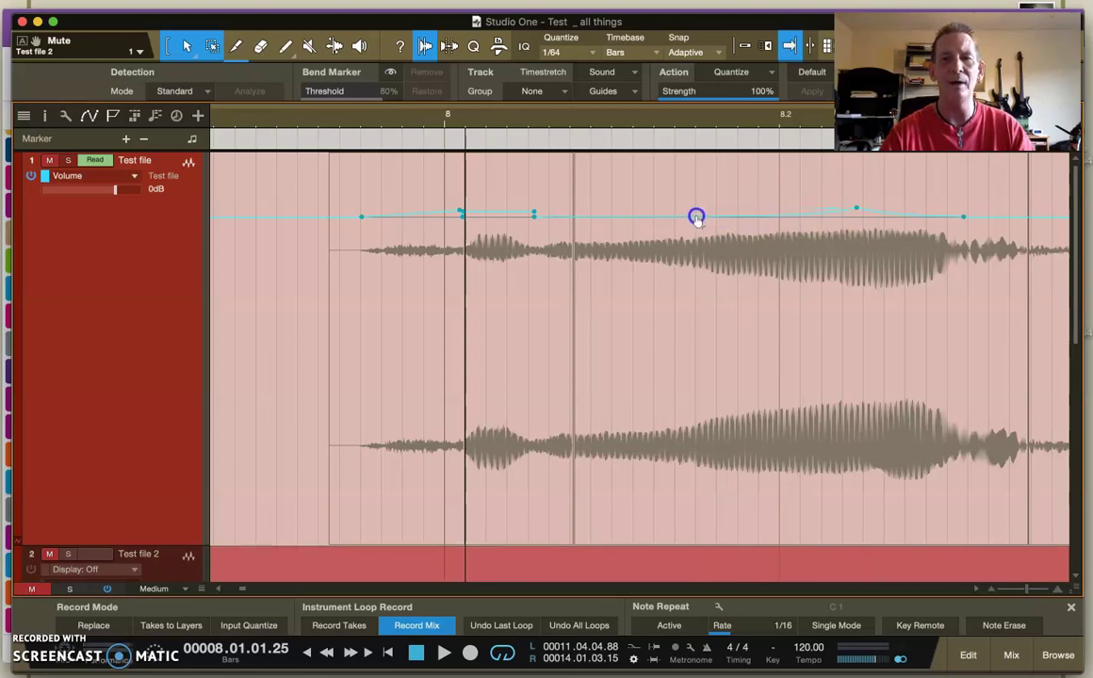
pyautogui.click(882, 216)
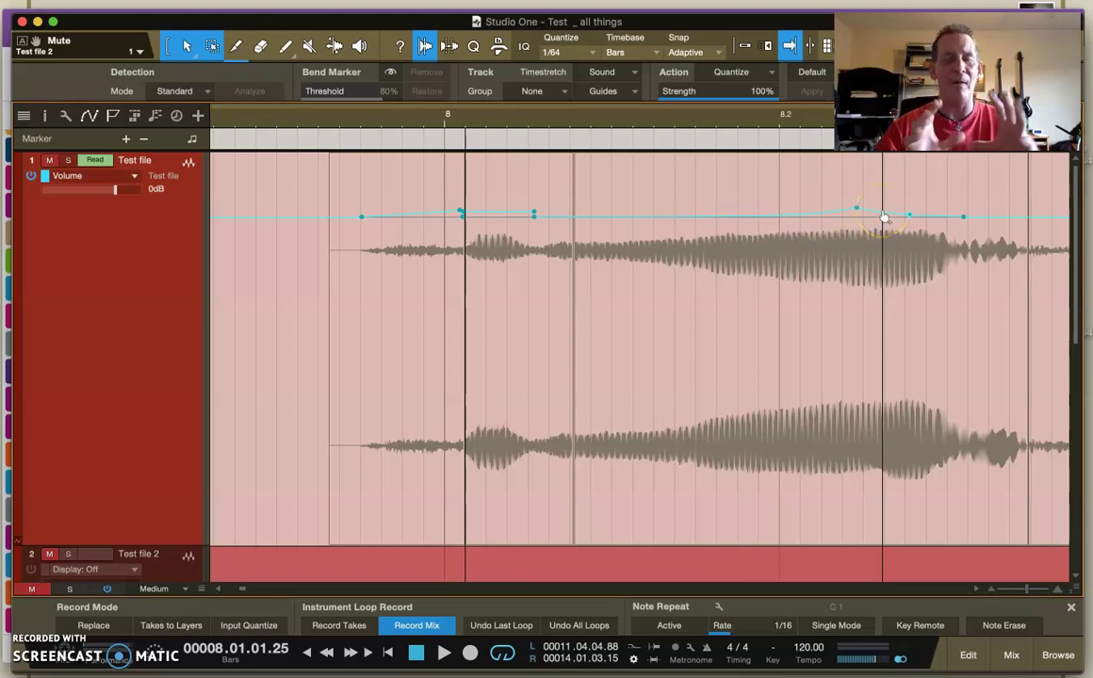
pyautogui.click(898, 304)
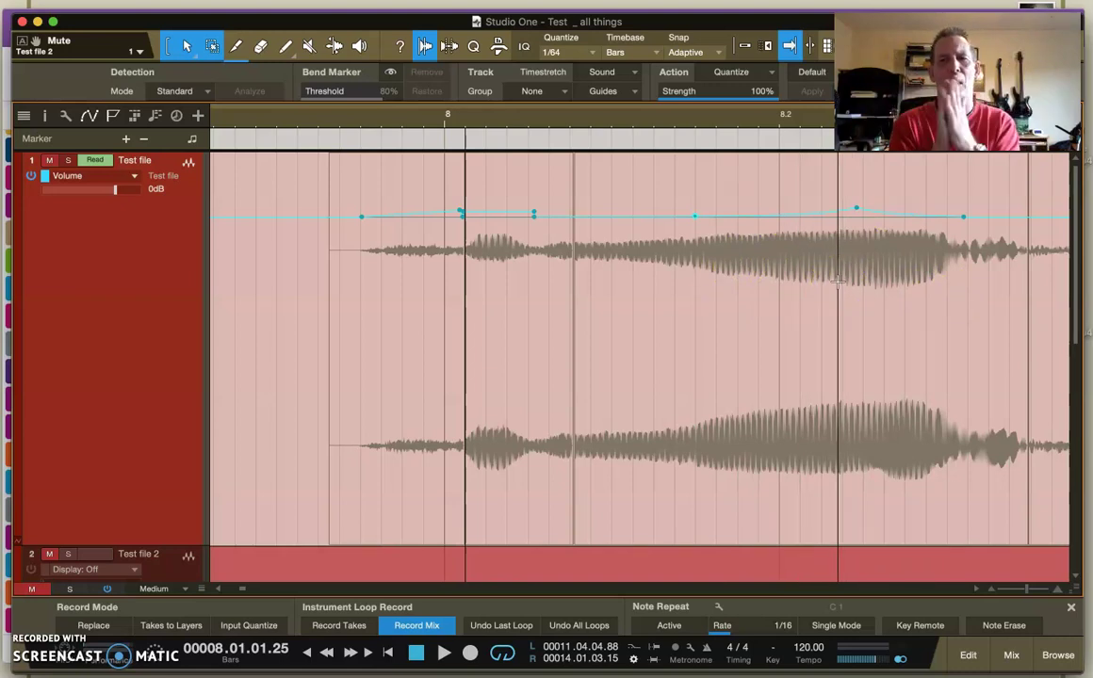
pyautogui.click(663, 330)
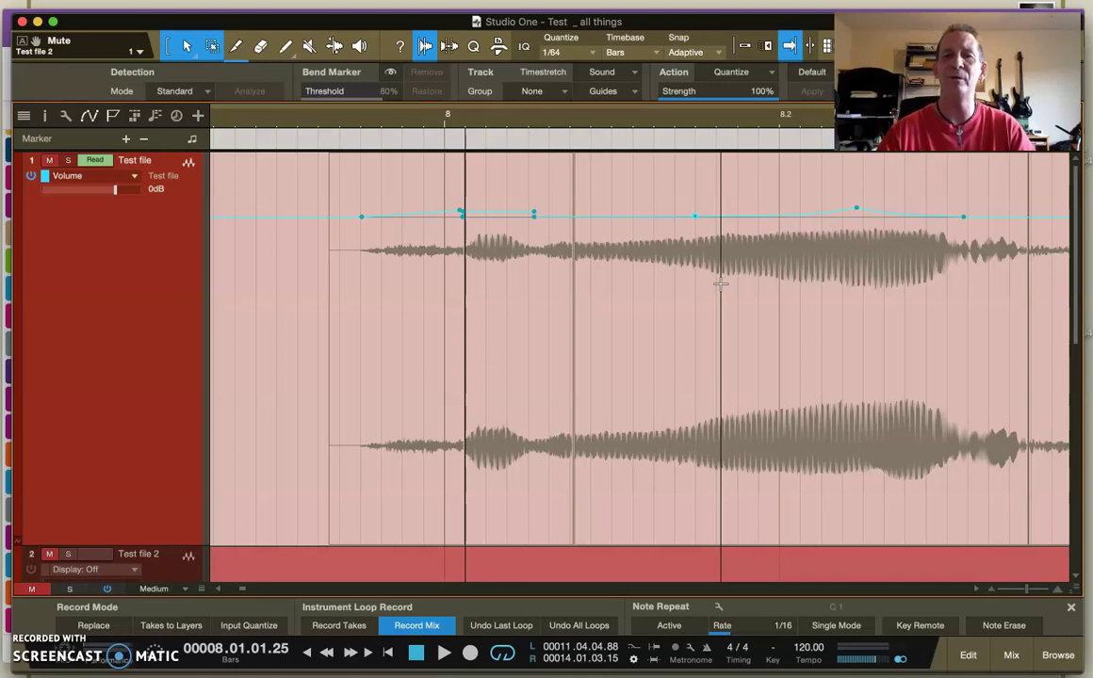
# Step: Hide the volume automation to return to the audio event view
pyautogui.click(91, 116)
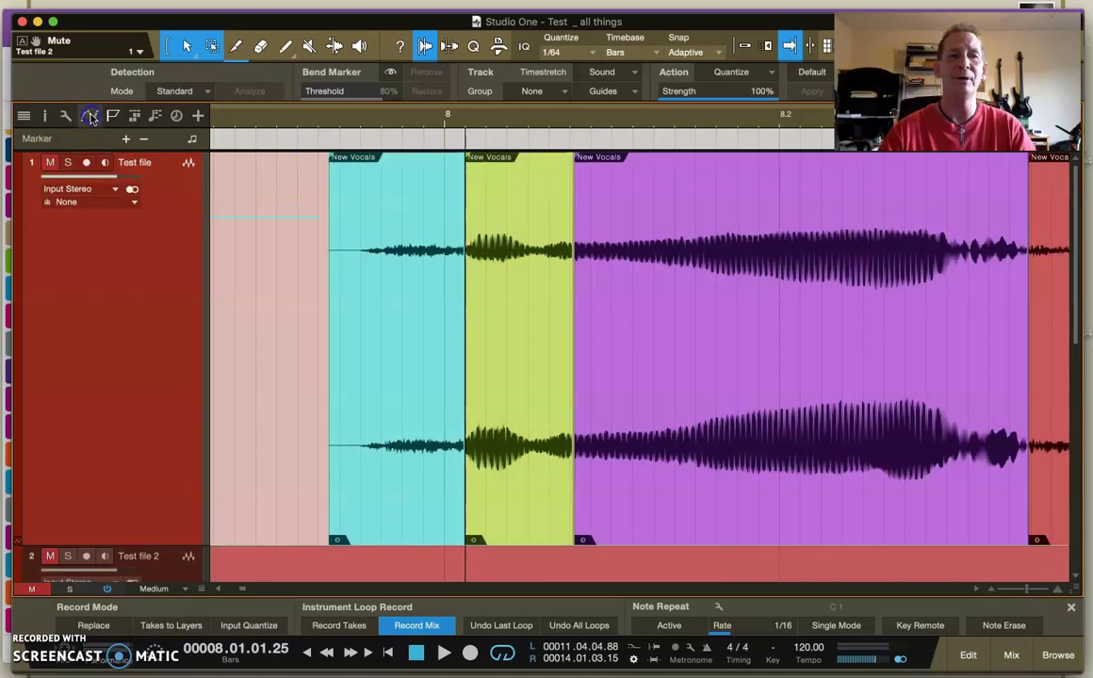